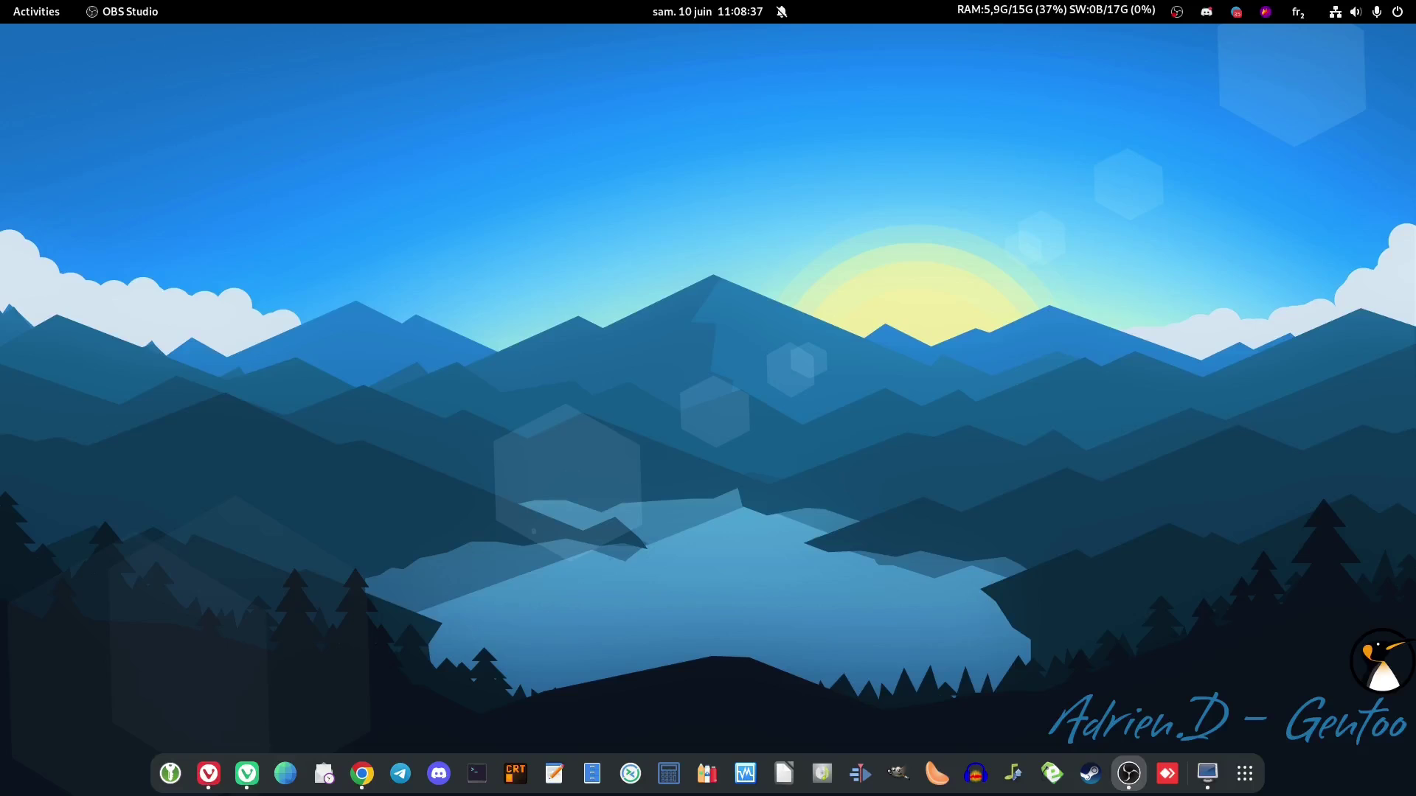
- Boot the Debian 12 installer in graphical mode, set it to French, and accept the default regional and network settings
left_click(1207, 772)
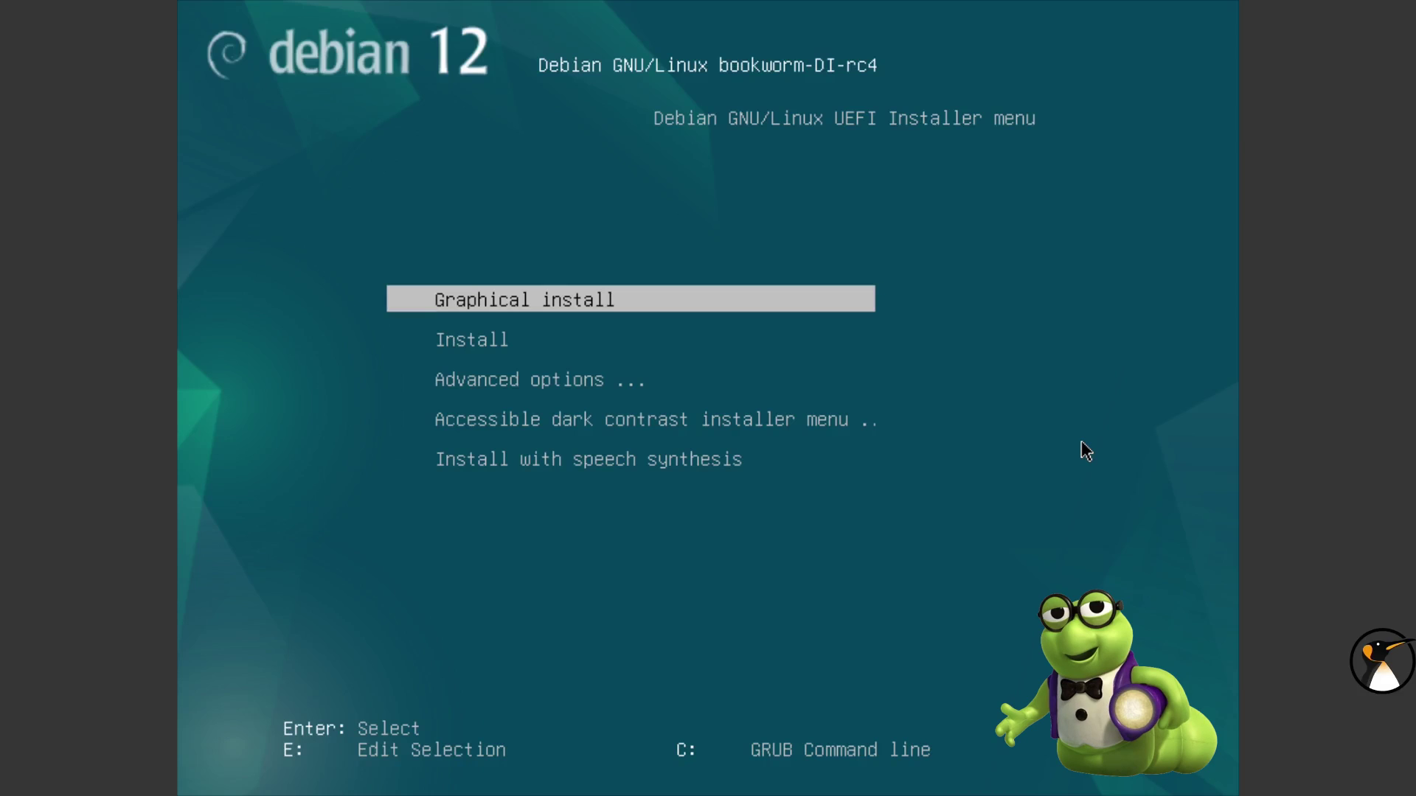
key("Return")
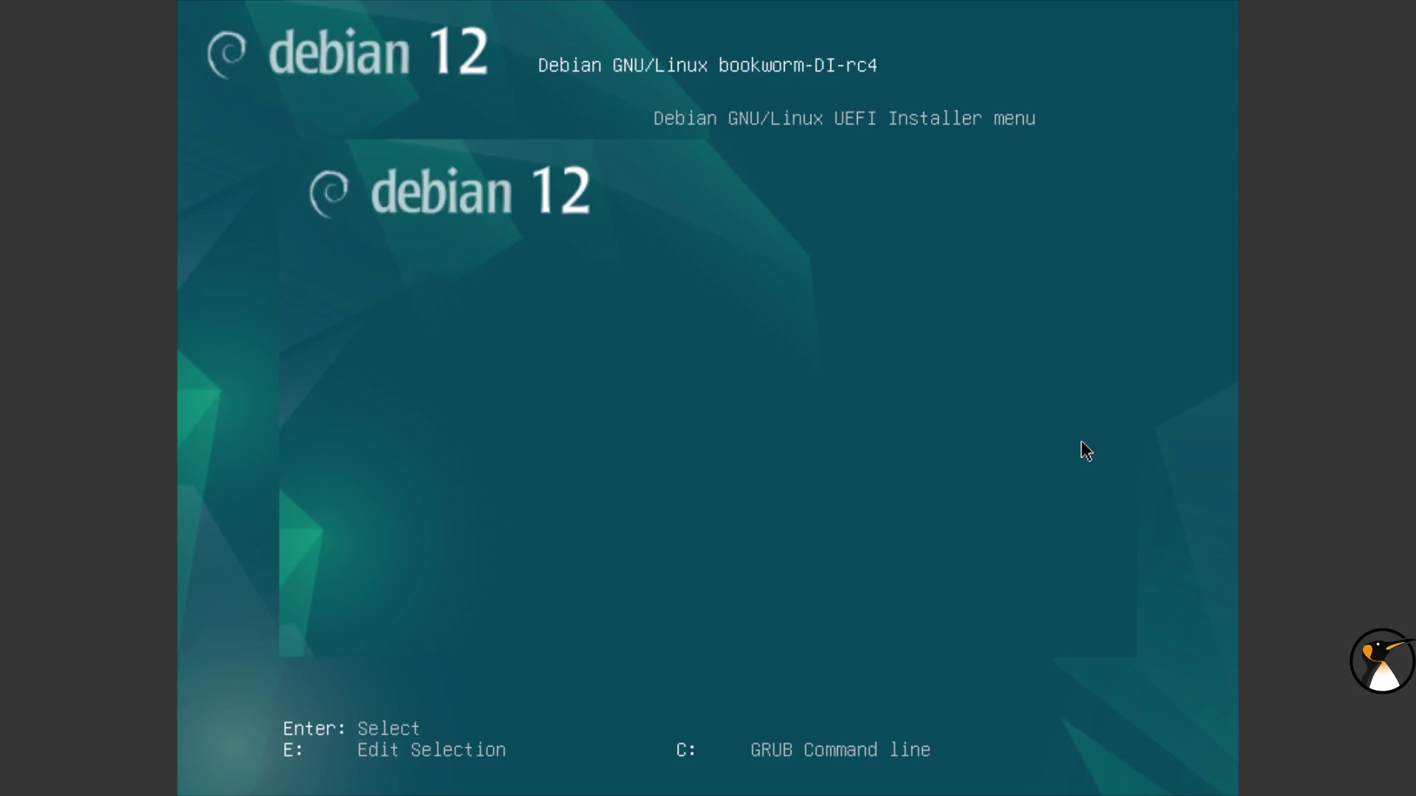
key("Down")
key("Down")
key("Down")
key("Down")
key("Return")
key("Return")
key("Return")
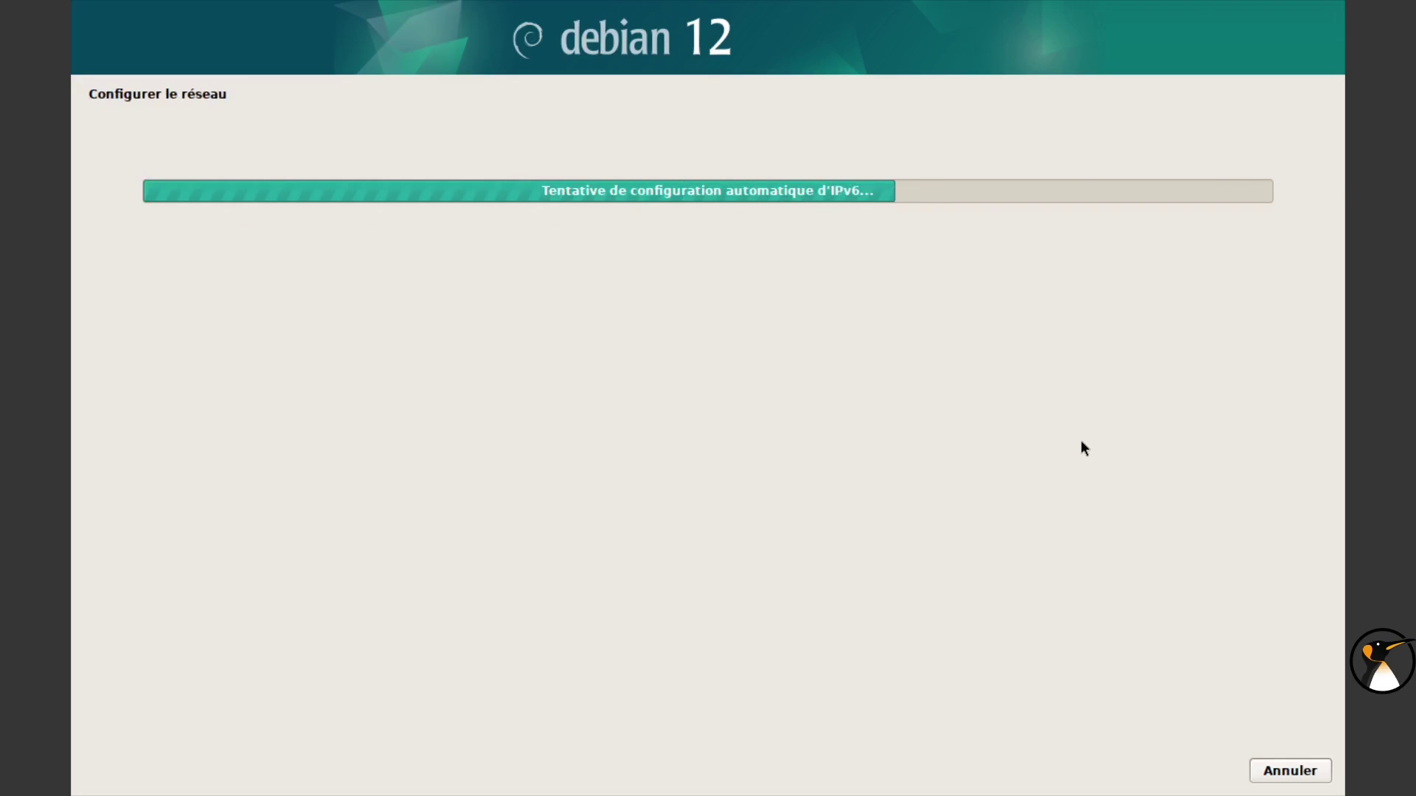
key("Return")
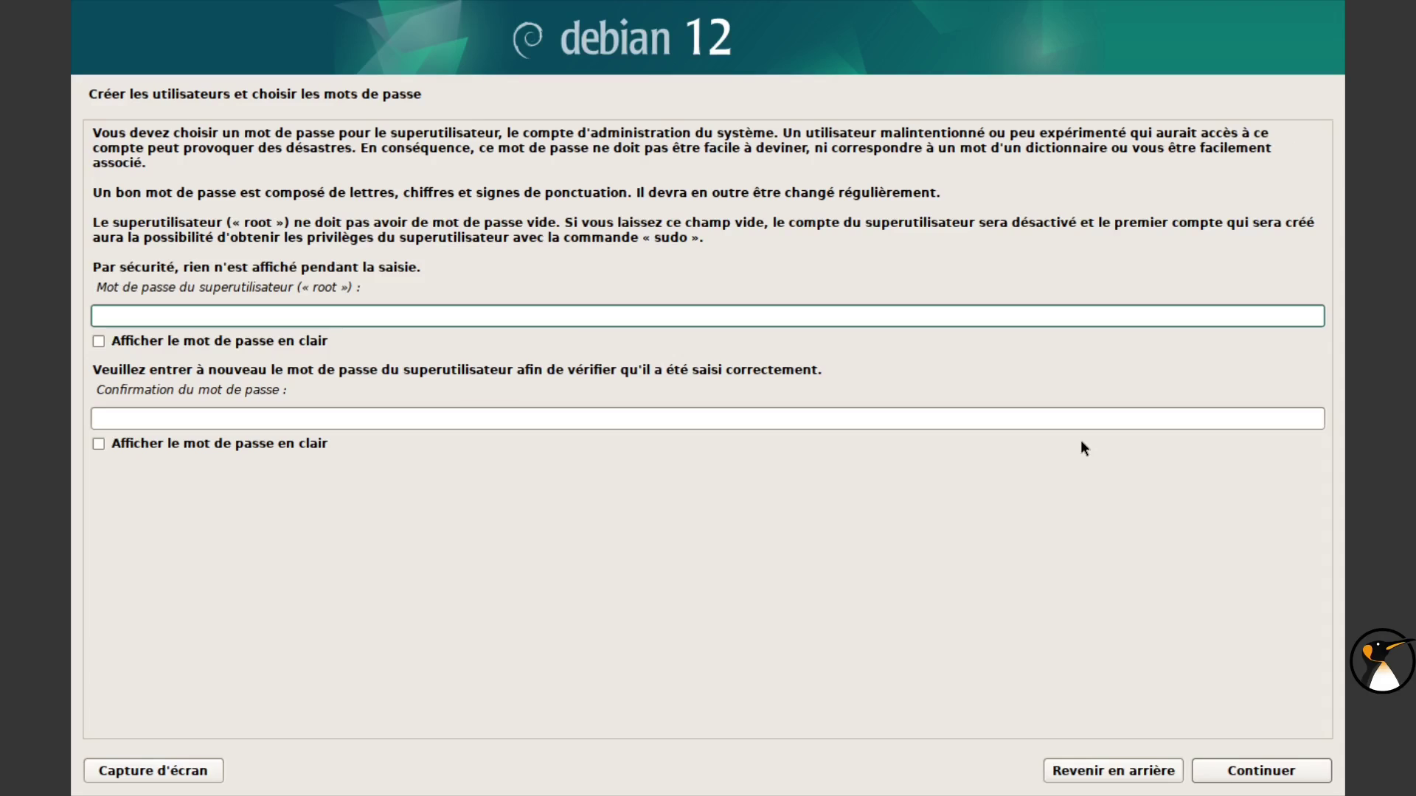
- Enter and confirm the root password, and proceed to the user account setup
type("a")
key("Tab")
type("a")
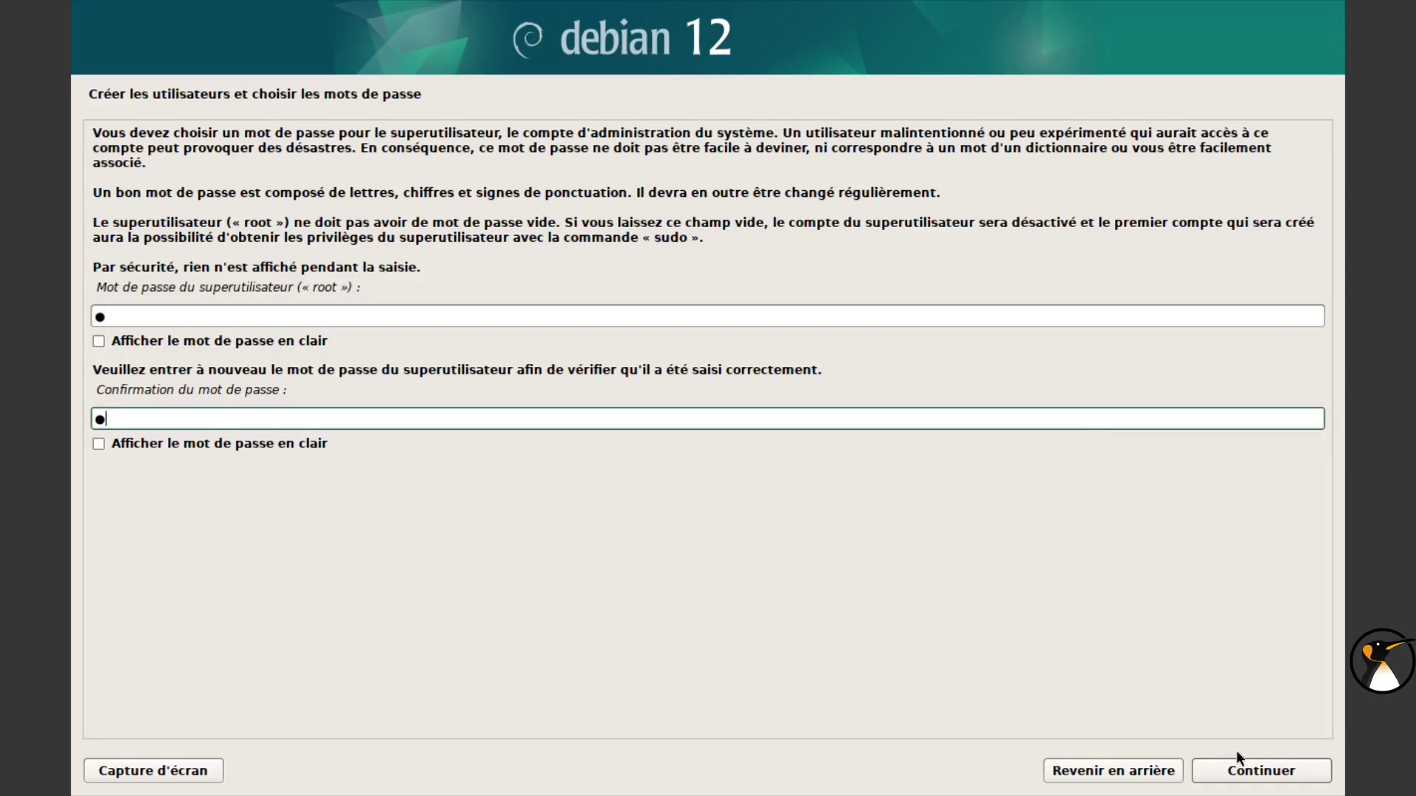
left_click(1238, 768)
- Create the regular user account by entering the user's name and entering and confirming the account password
type("a")
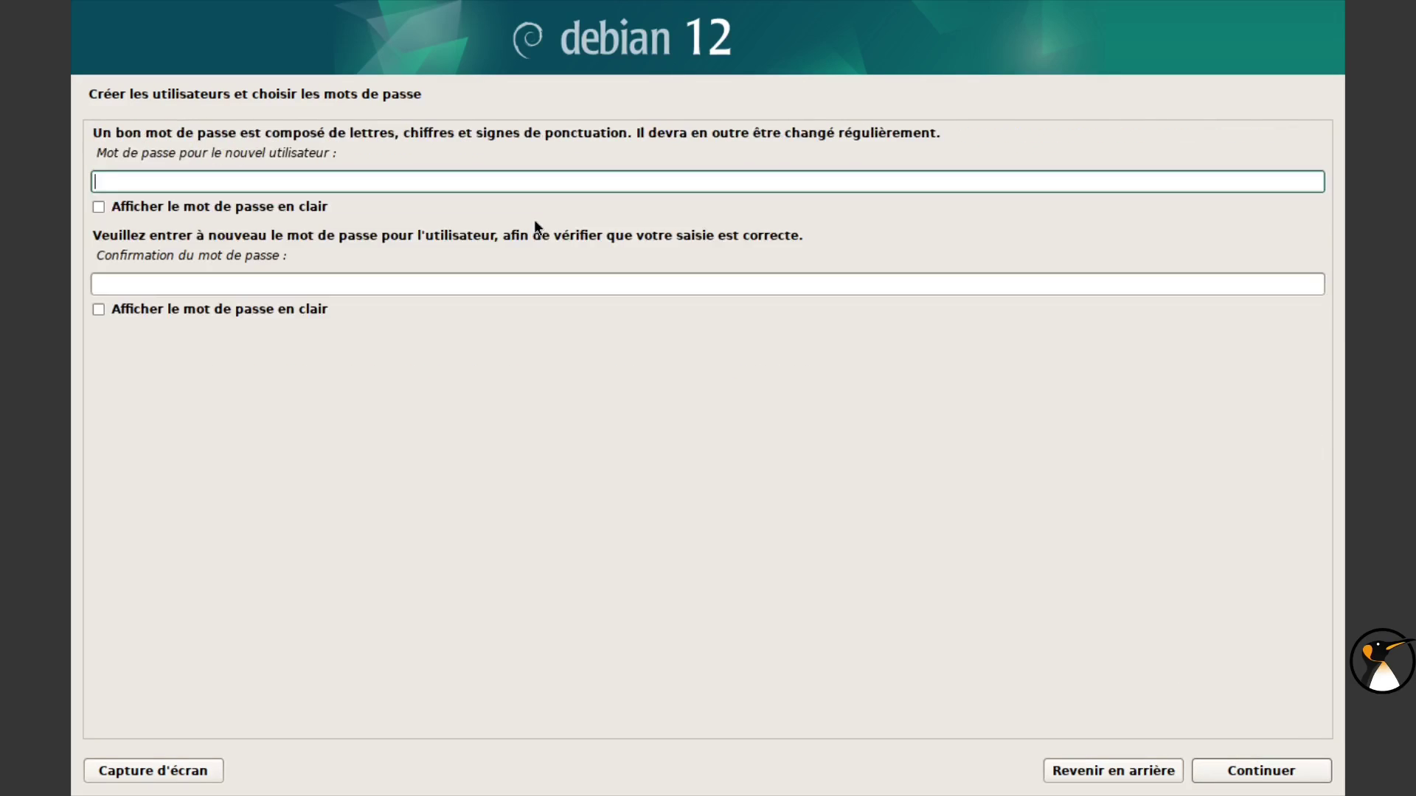
type("a")
key("Tab")
type("a")
key("Return")
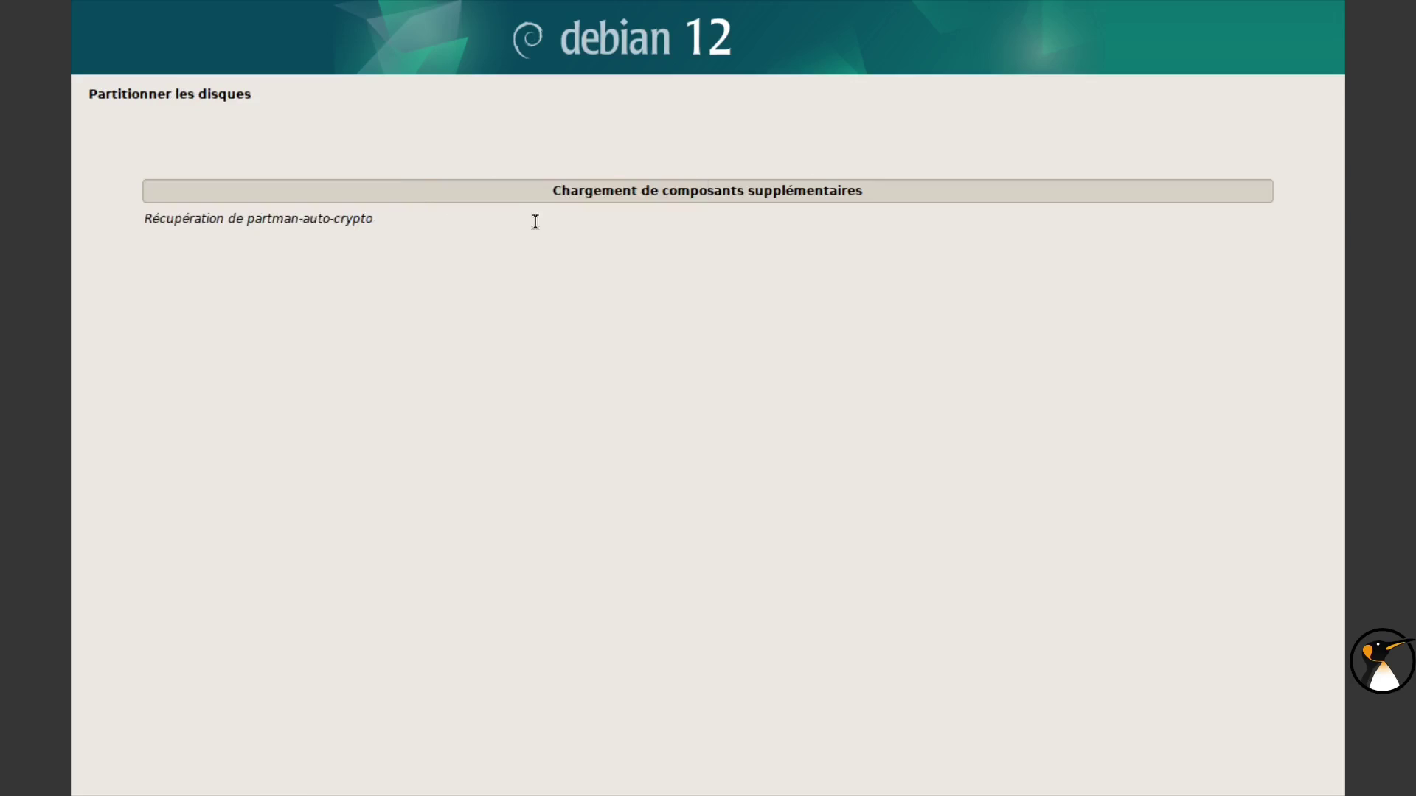
- Partition the disk with the installer's default choices and confirm writing the changes
key("Return")
key("Return")
key("Return")
key("Return")
key("Down")
key("Return")
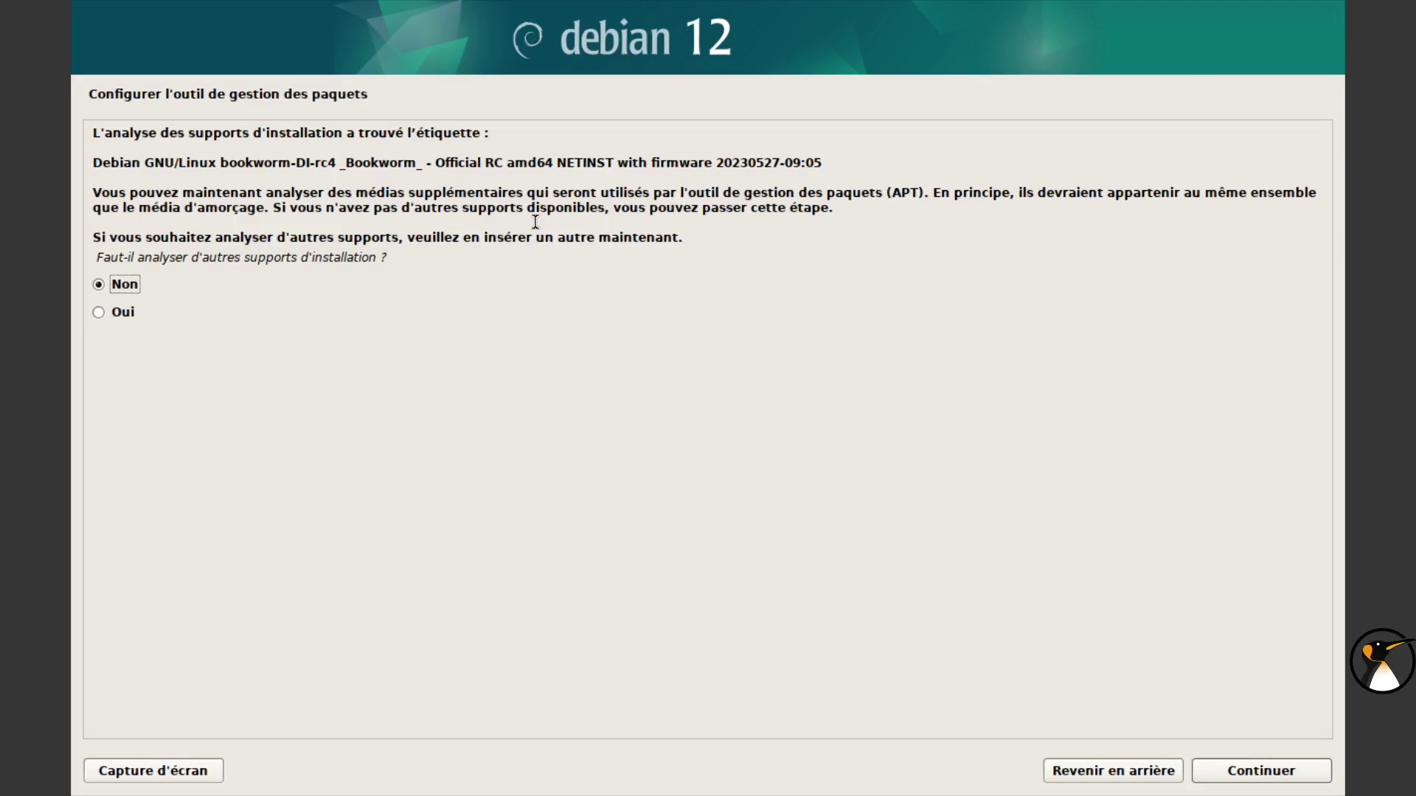
- Decline scanning additional installation media and choose deb.debian.org as the package mirror, without setting a proxy
key("Return")
key("Return")
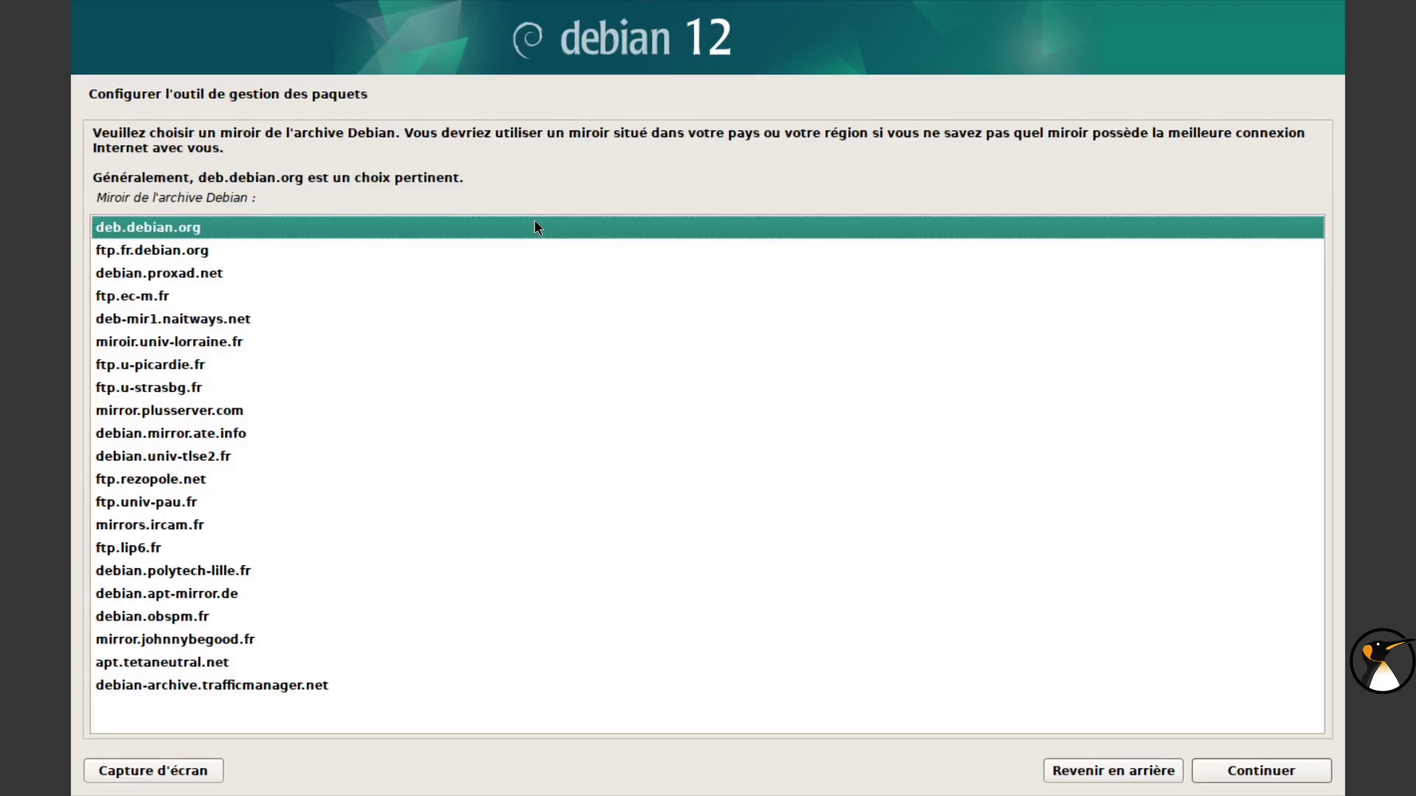
key("Return")
key("Return")
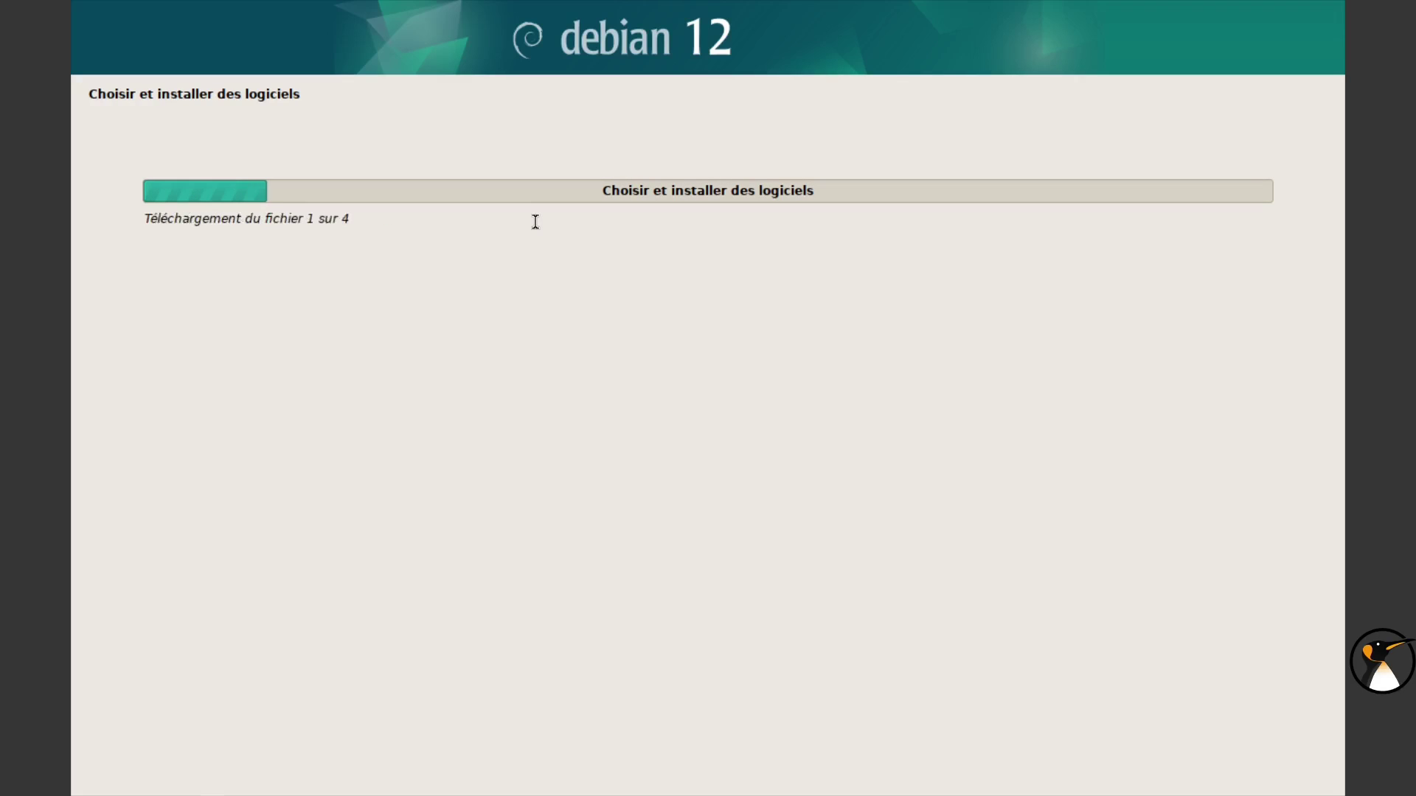
- Install the Debian desktop environment with GNOME and the usual system utilities, and reboot into the new system
key("Return")
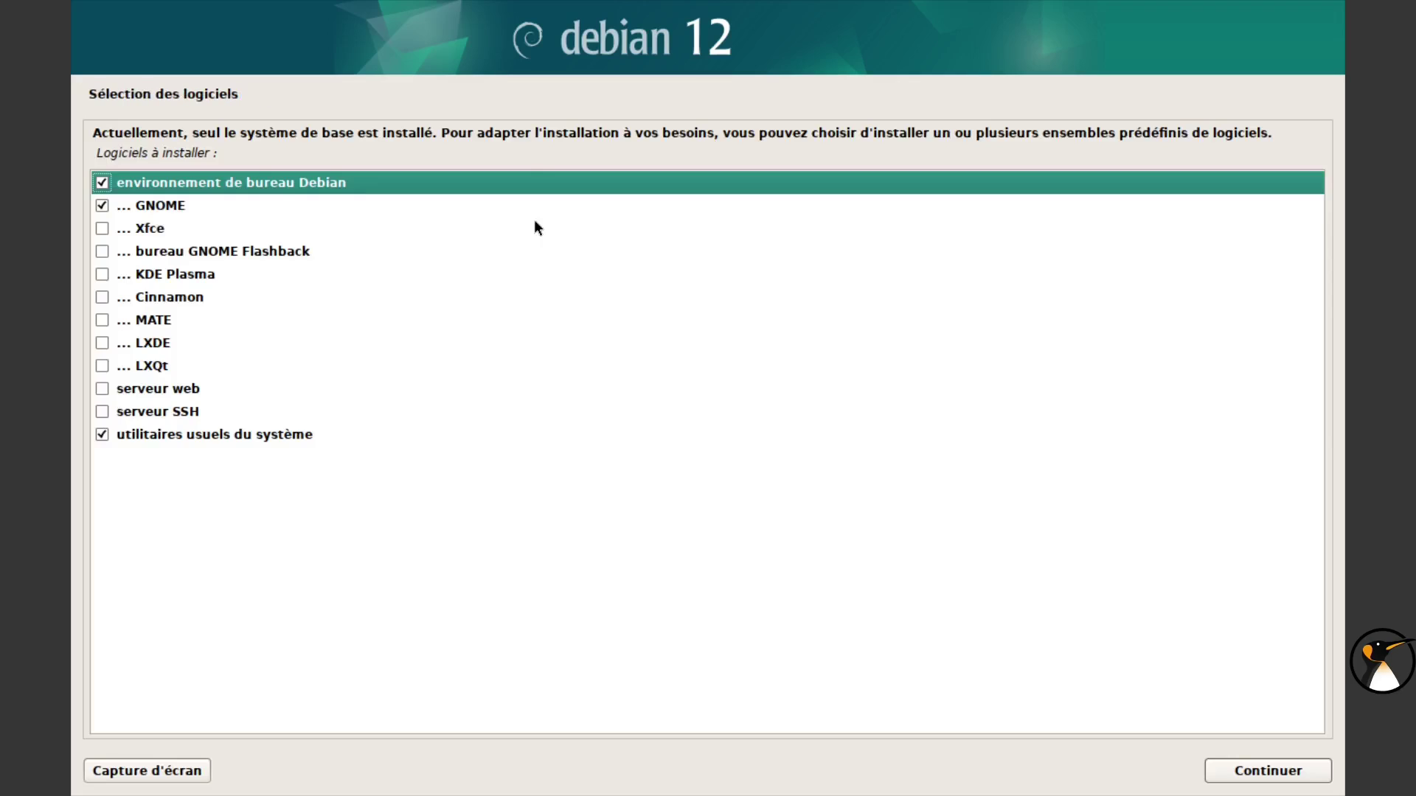
left_click(1253, 771)
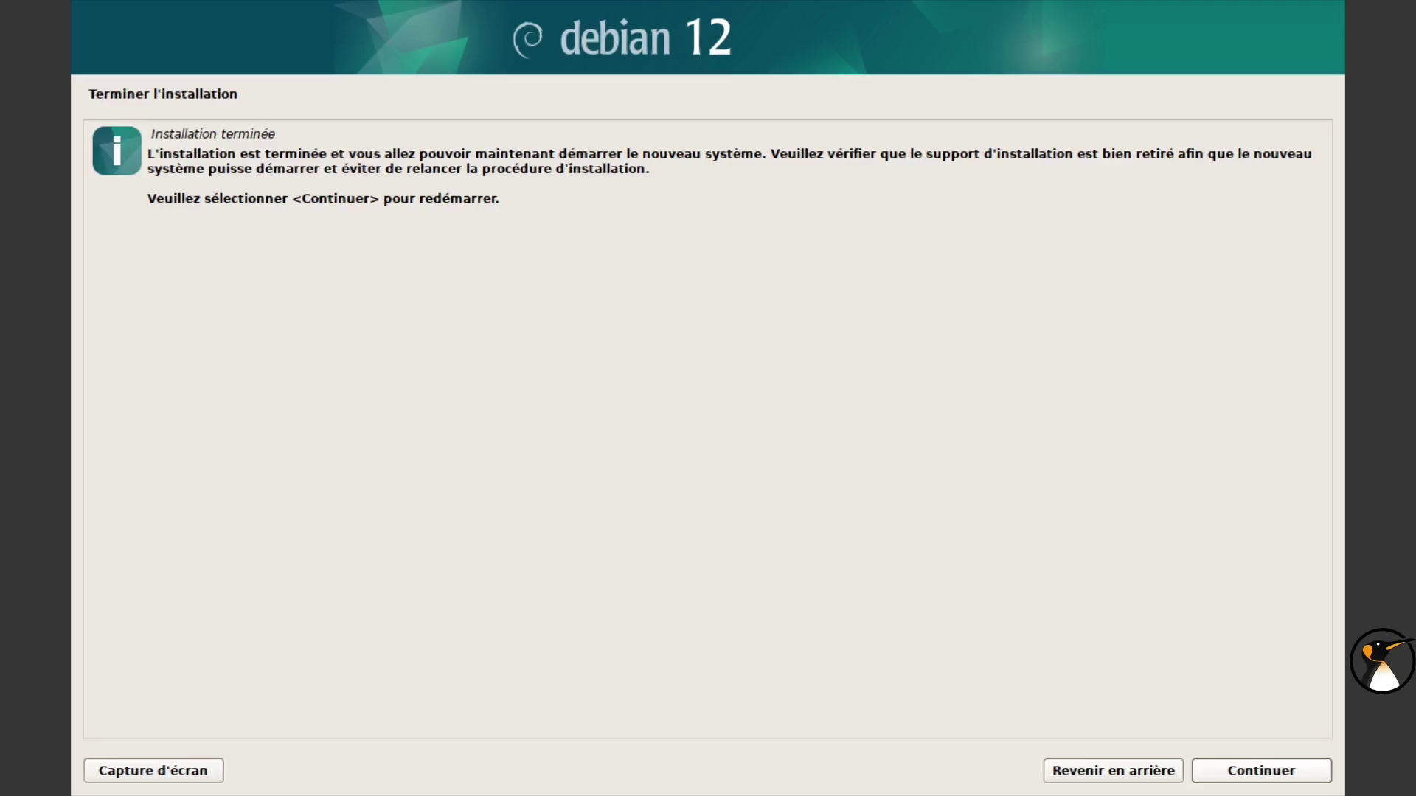
key("Return")
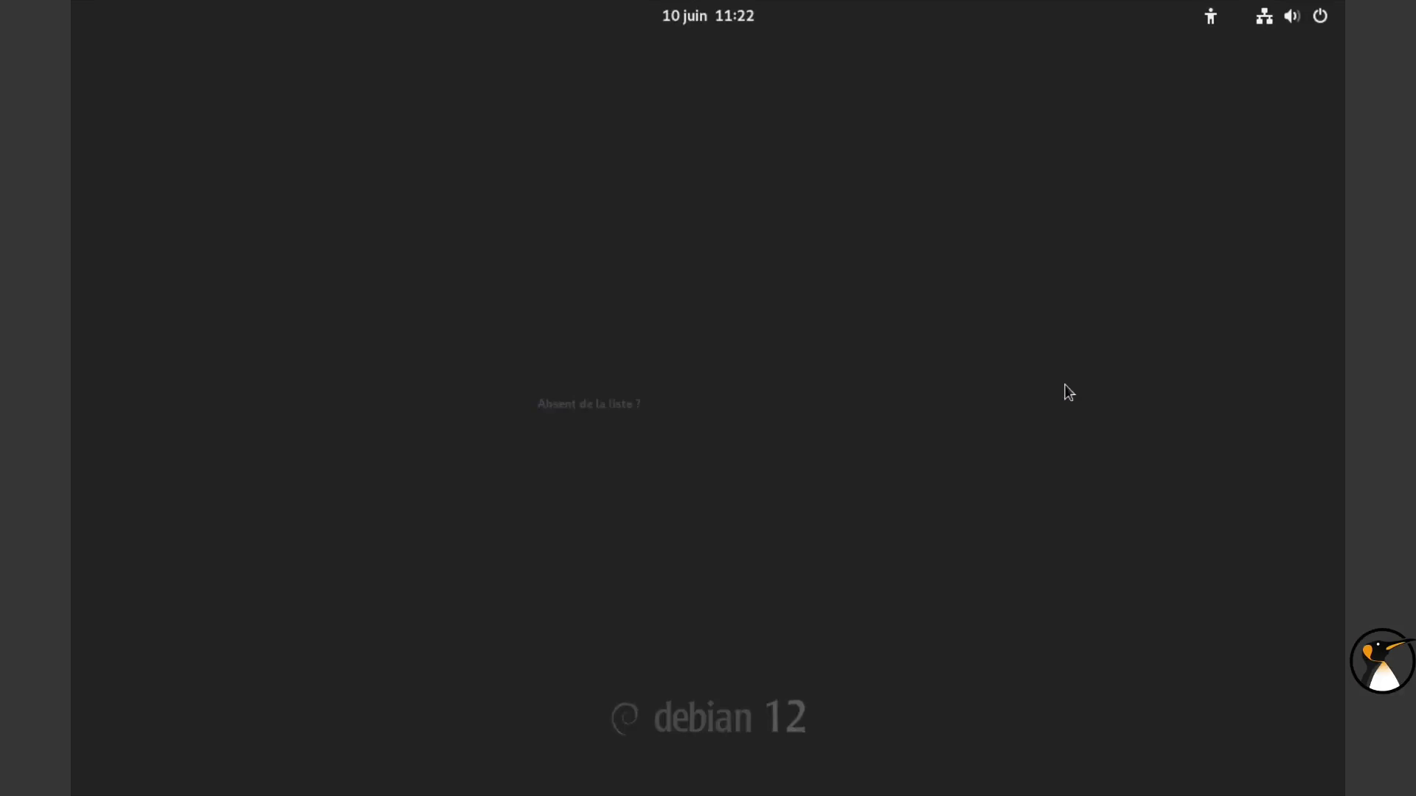
- Log in with the account password and finish the GNOME initial setup
key("Return")
type("•")
key("Return")
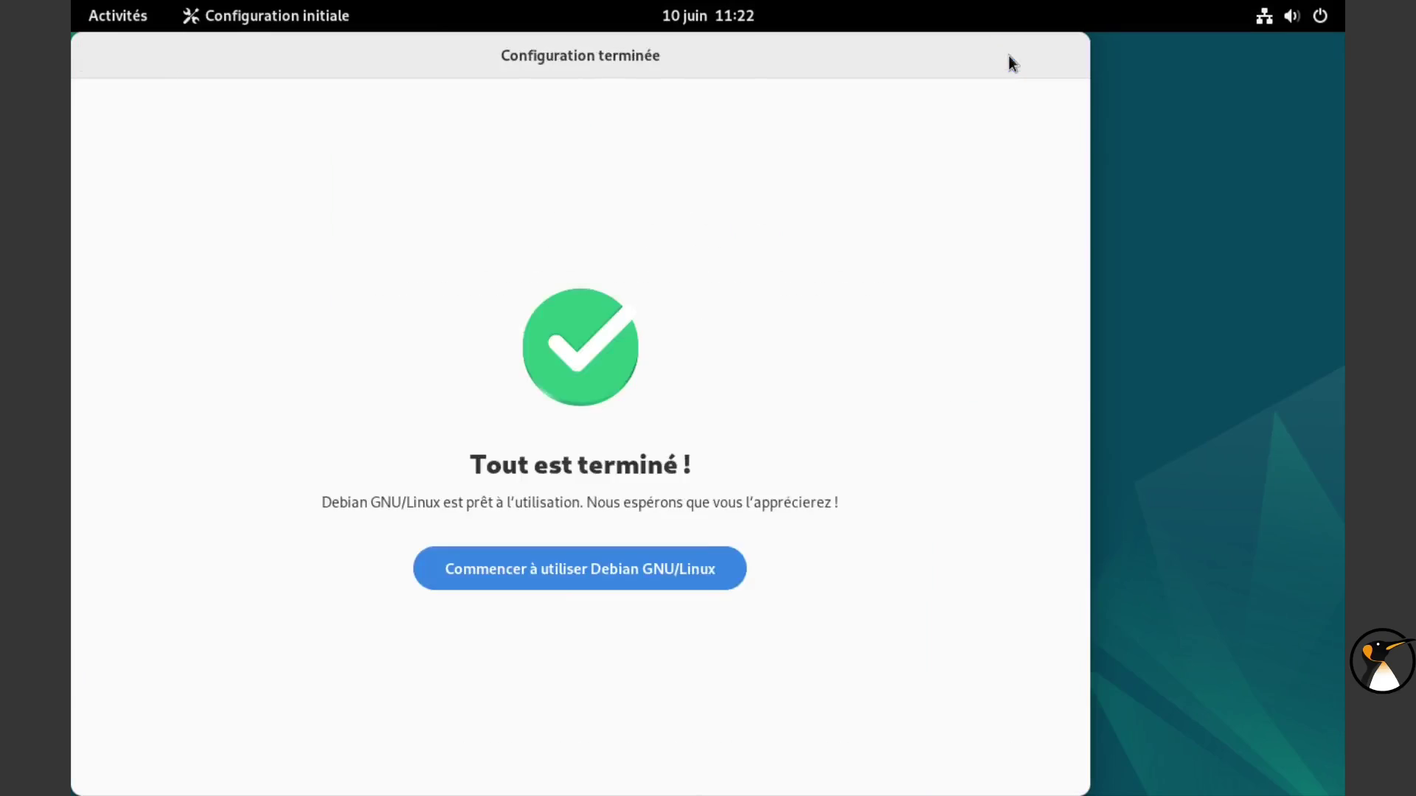
key("Return")
- Switch the display to a higher widescreen resolution in the Écrans settings
scroll(317, 347, "down", 10)
scroll(331, 310, "up", 4)
left_click(295, 398)
left_click(1052, 229)
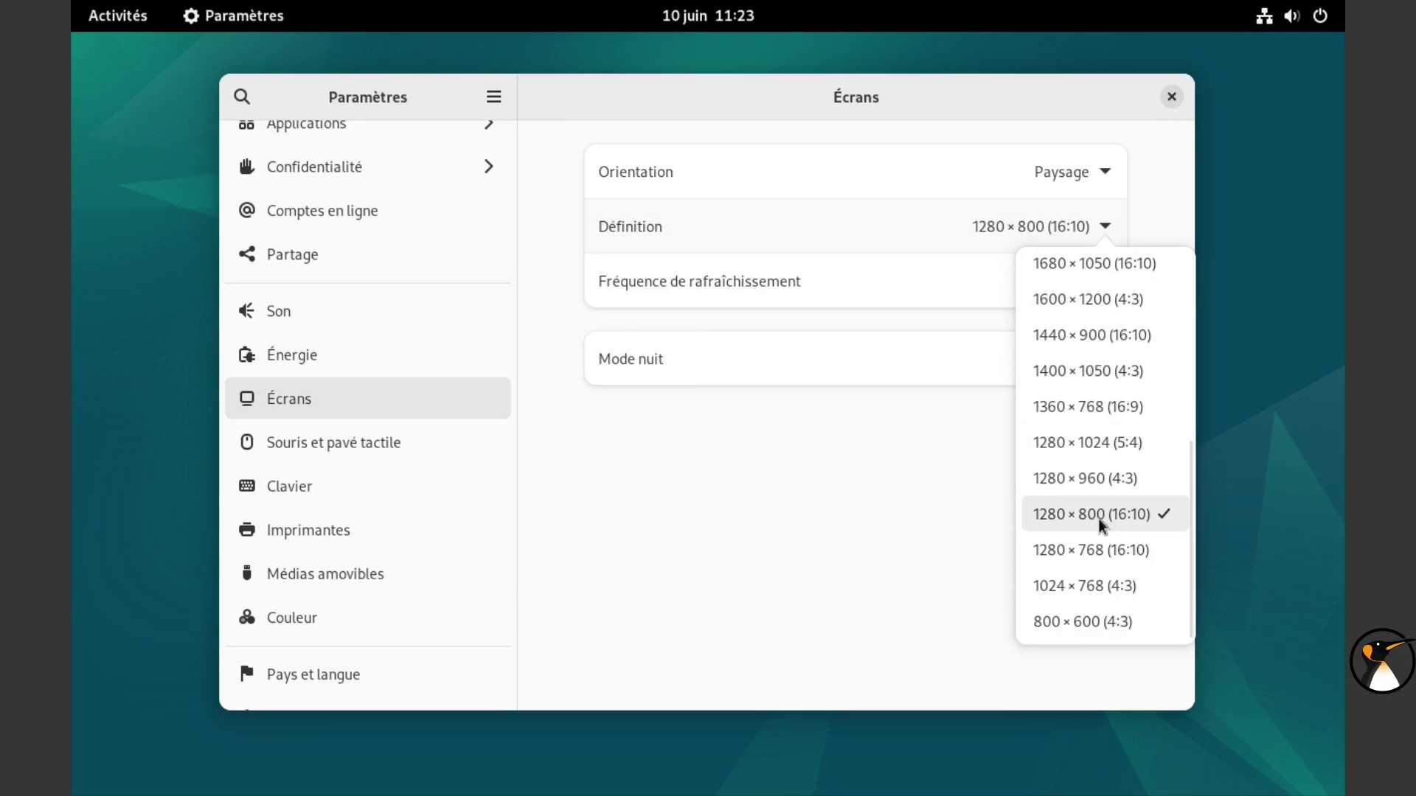
left_click(1091, 335)
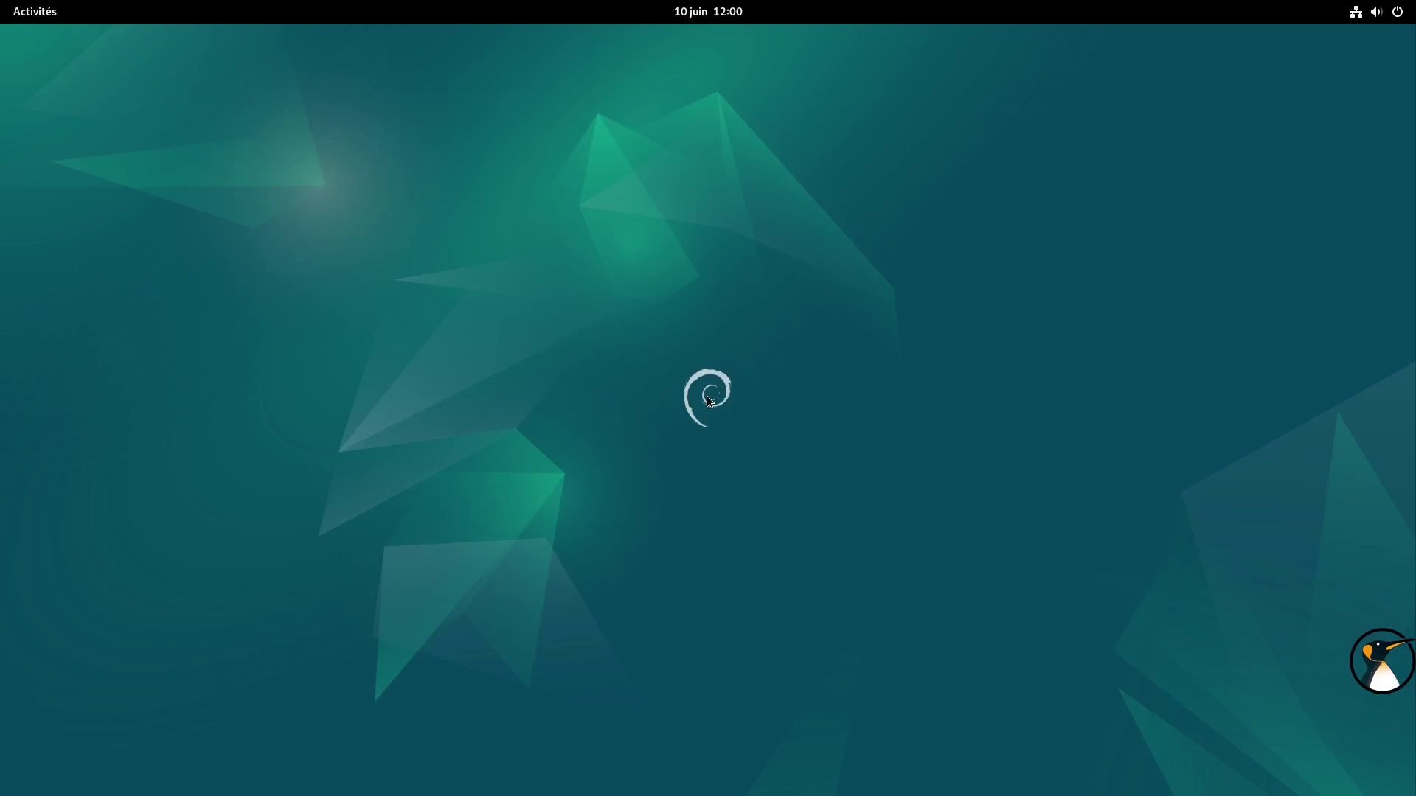
- Open a terminal and enlarge its text by four zoom levels
key("super")
type("term")
key("Return")
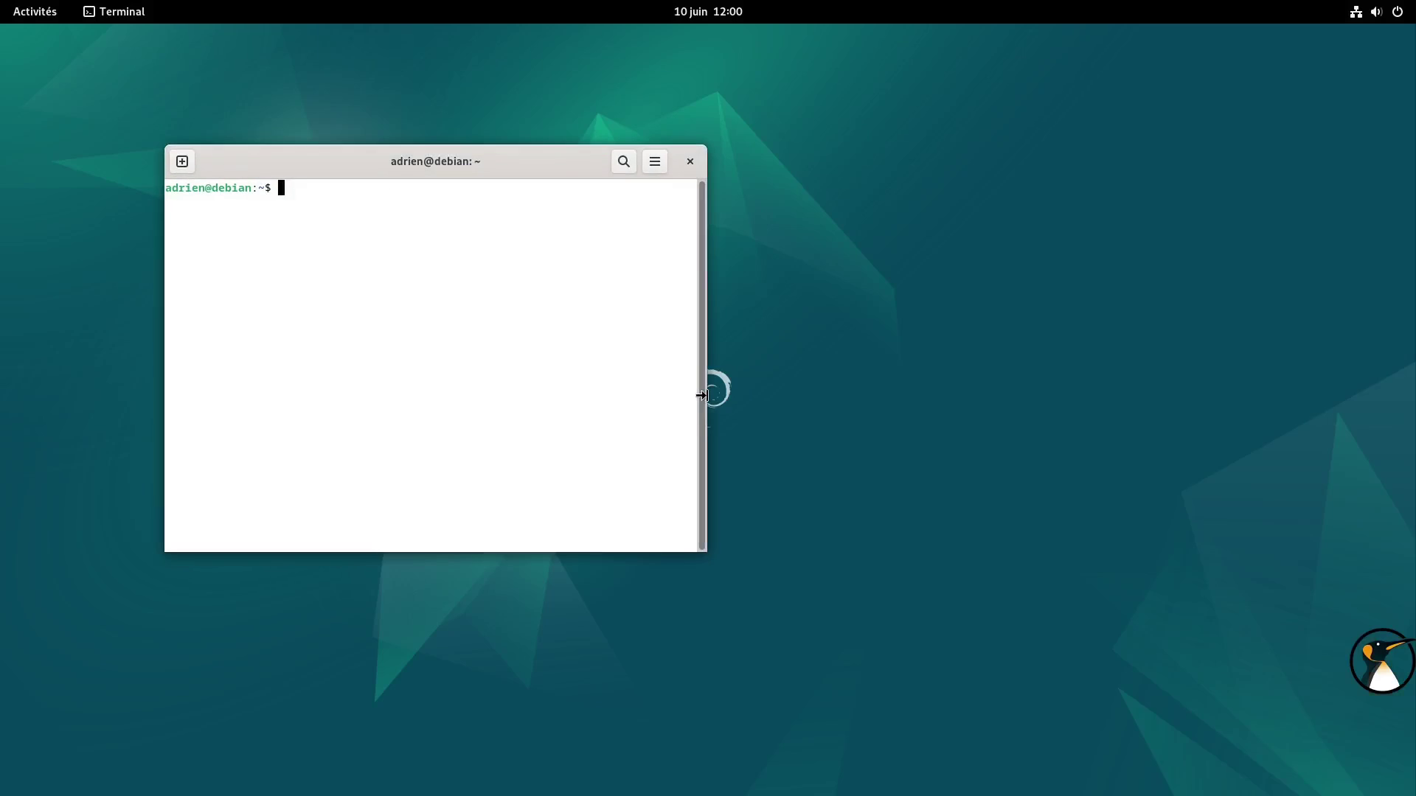
key("ctrl+plus")
key("ctrl+plus")
key("ctrl+plus")
key("ctrl+plus")
- Run uname -a, highlight the Debian kernel version in the maximized terminal, and close the terminal
type("uname -a")
key("Return")
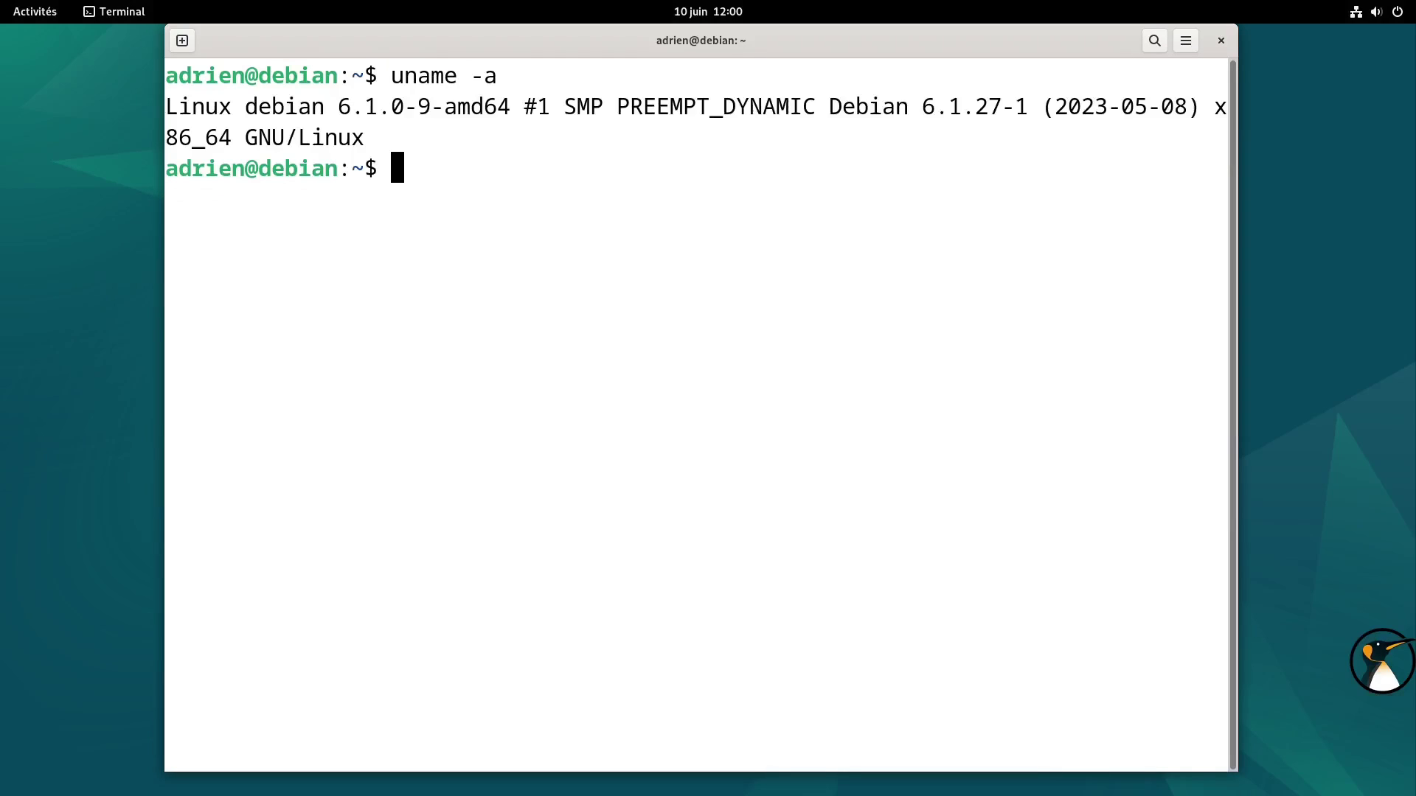
double_click(908, 53)
double_click(830, 106)
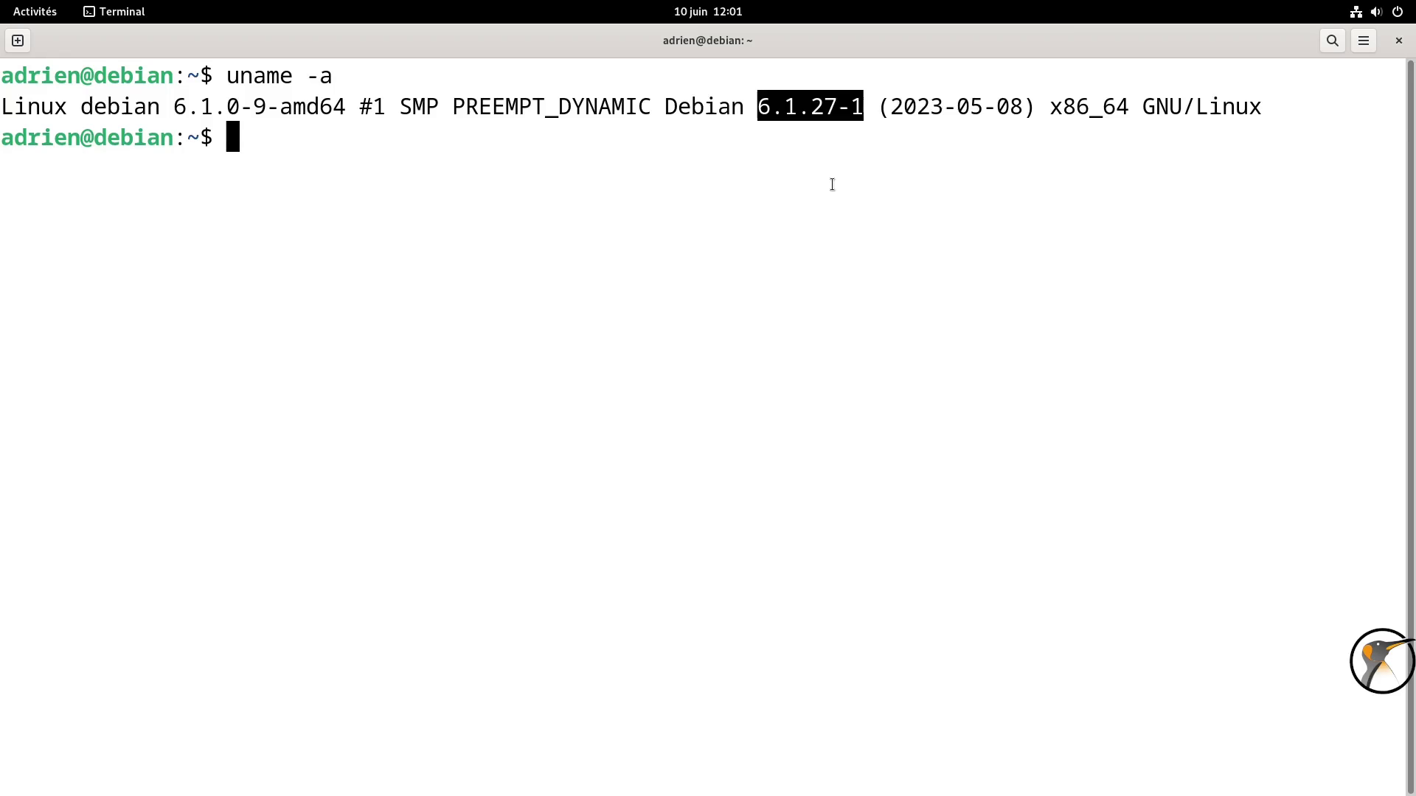
left_click(1397, 41)
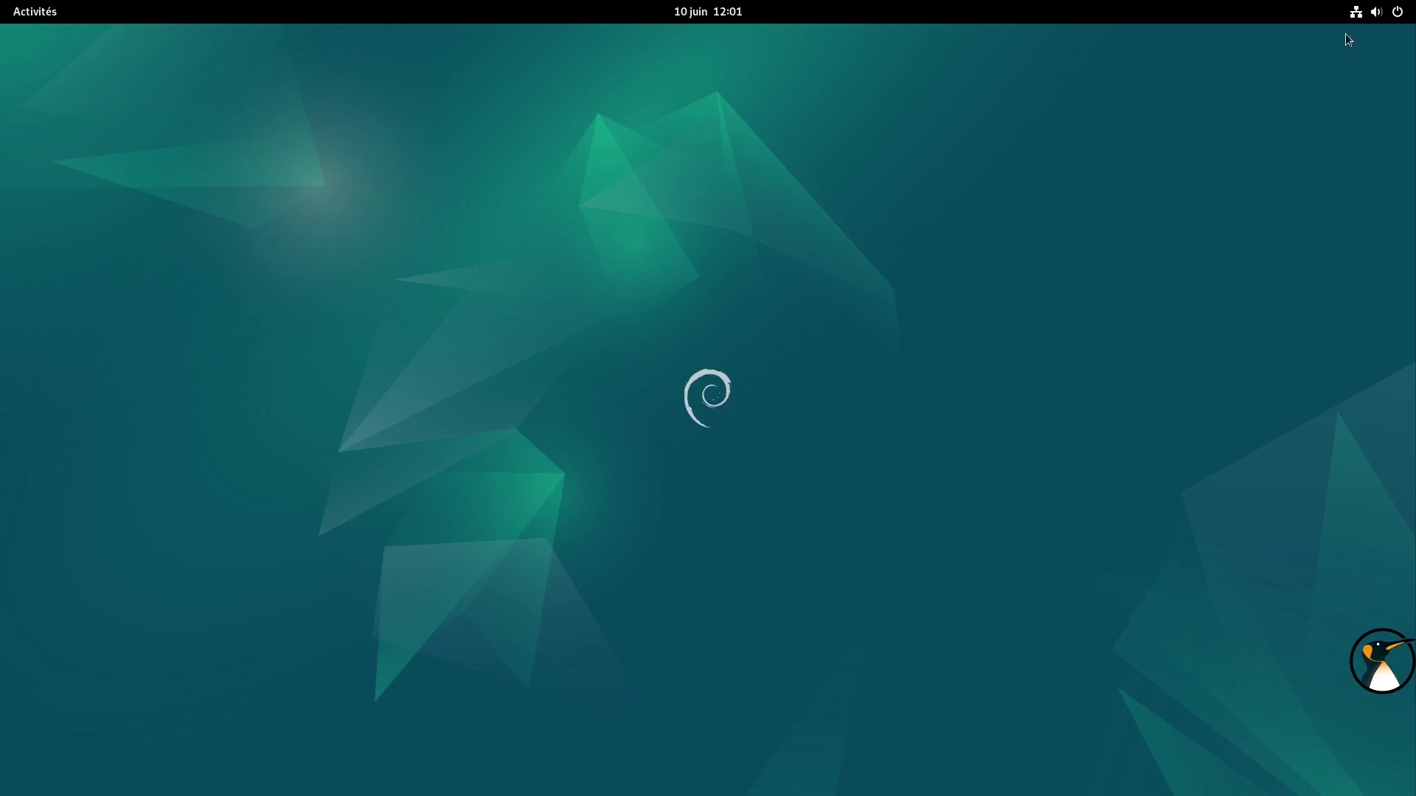
- Examine the GNOME version and windowing system on the À propos page of the maximized system settings, and close the settings
left_click(1376, 11)
left_click(1188, 60)
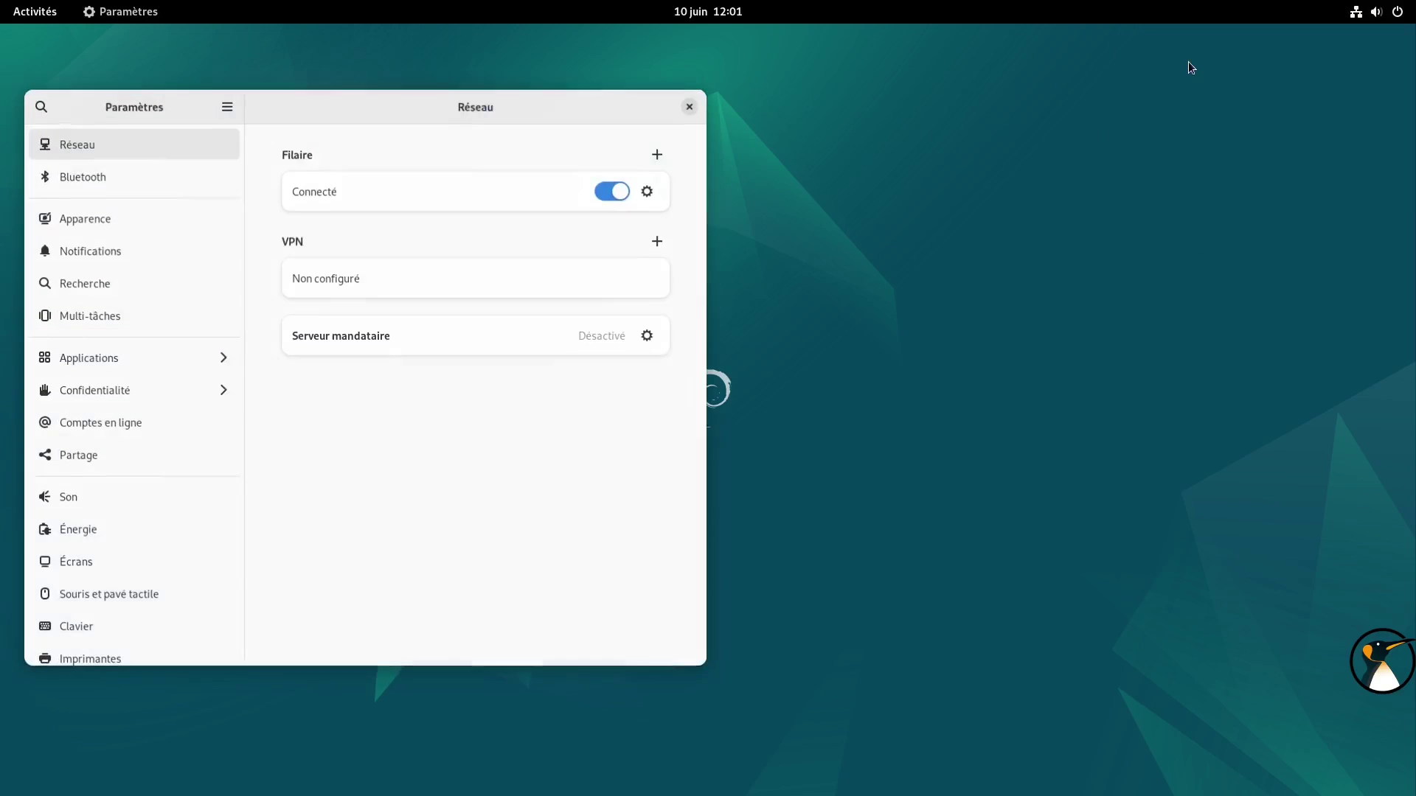
double_click(538, 110)
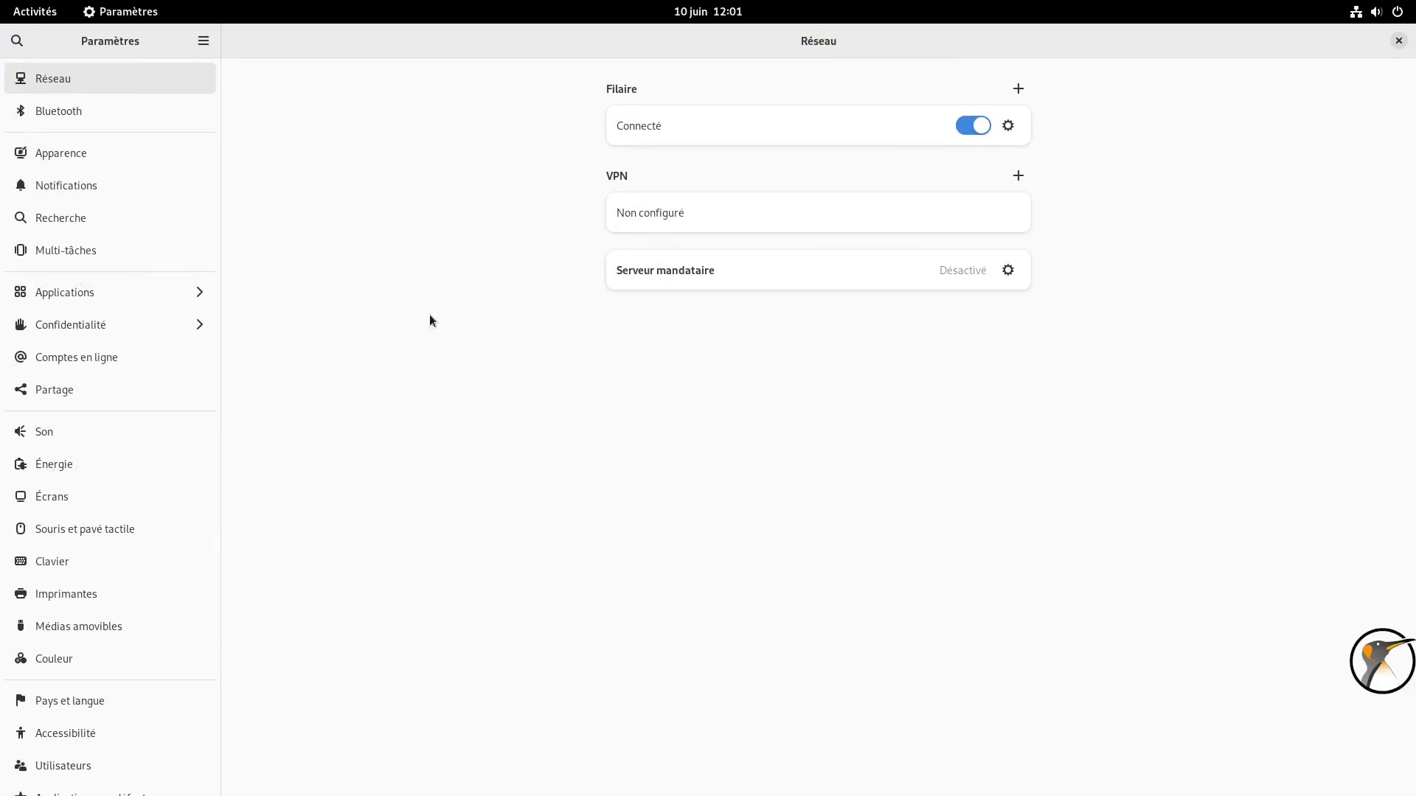
scroll(115, 755, "down", 2)
left_click(105, 767)
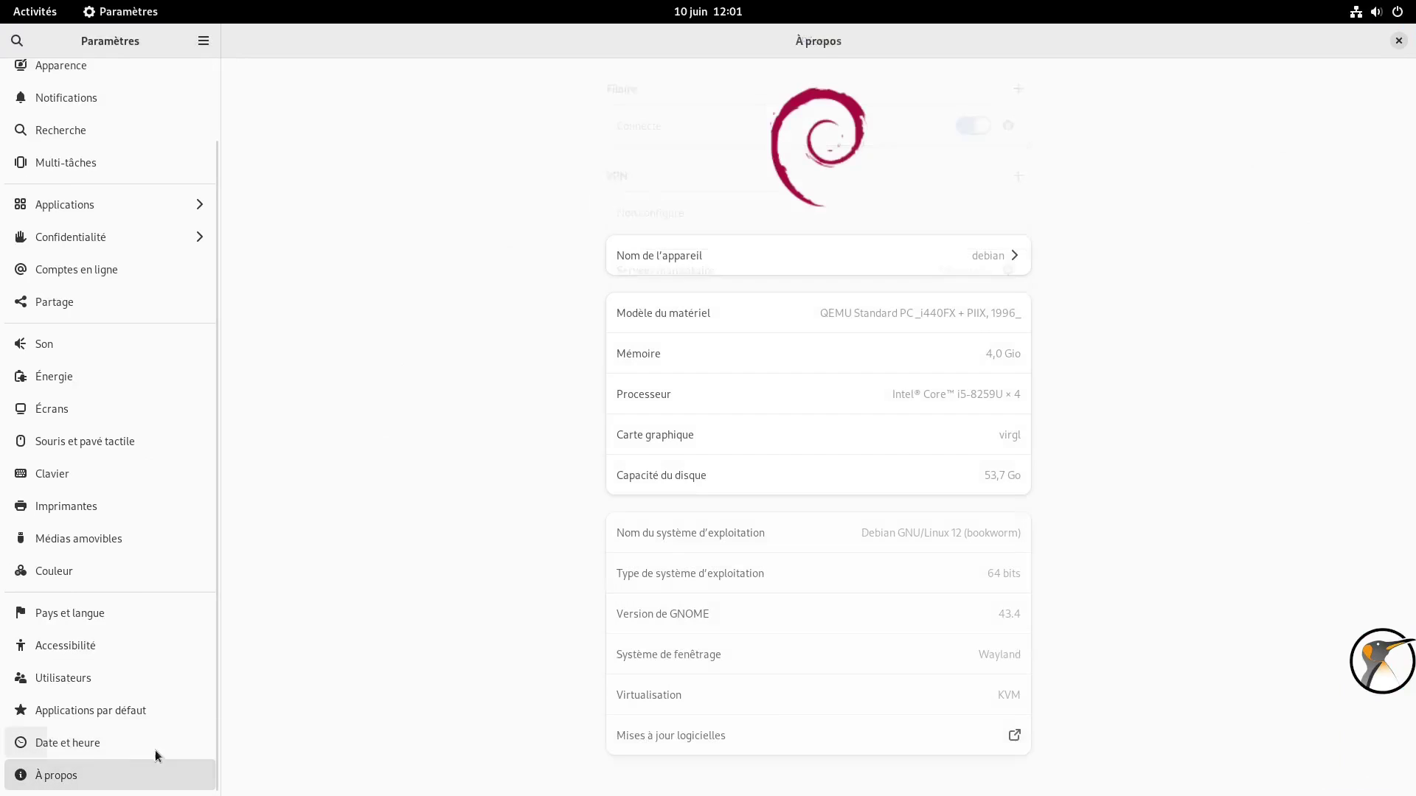
double_click(1004, 613)
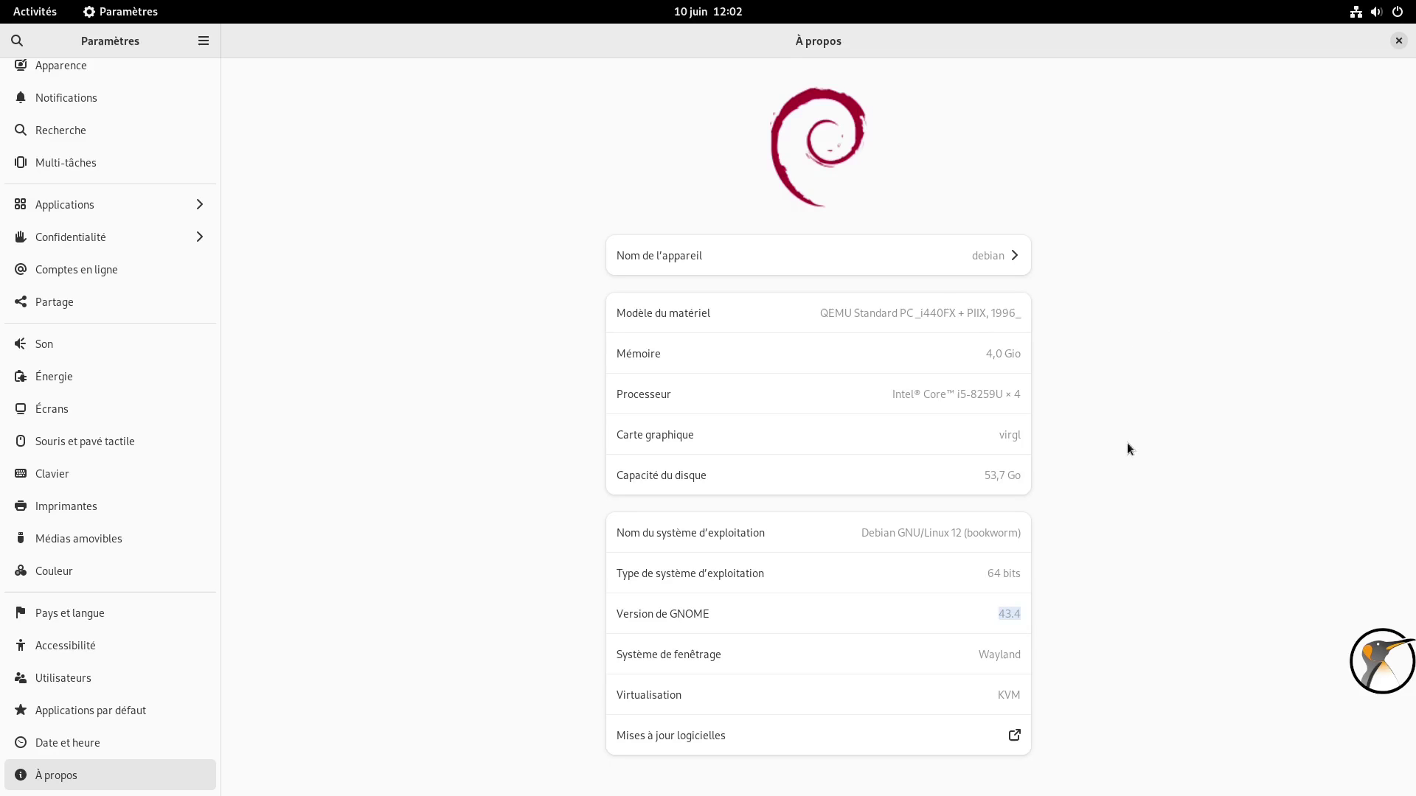
double_click(981, 654)
left_click(1398, 43)
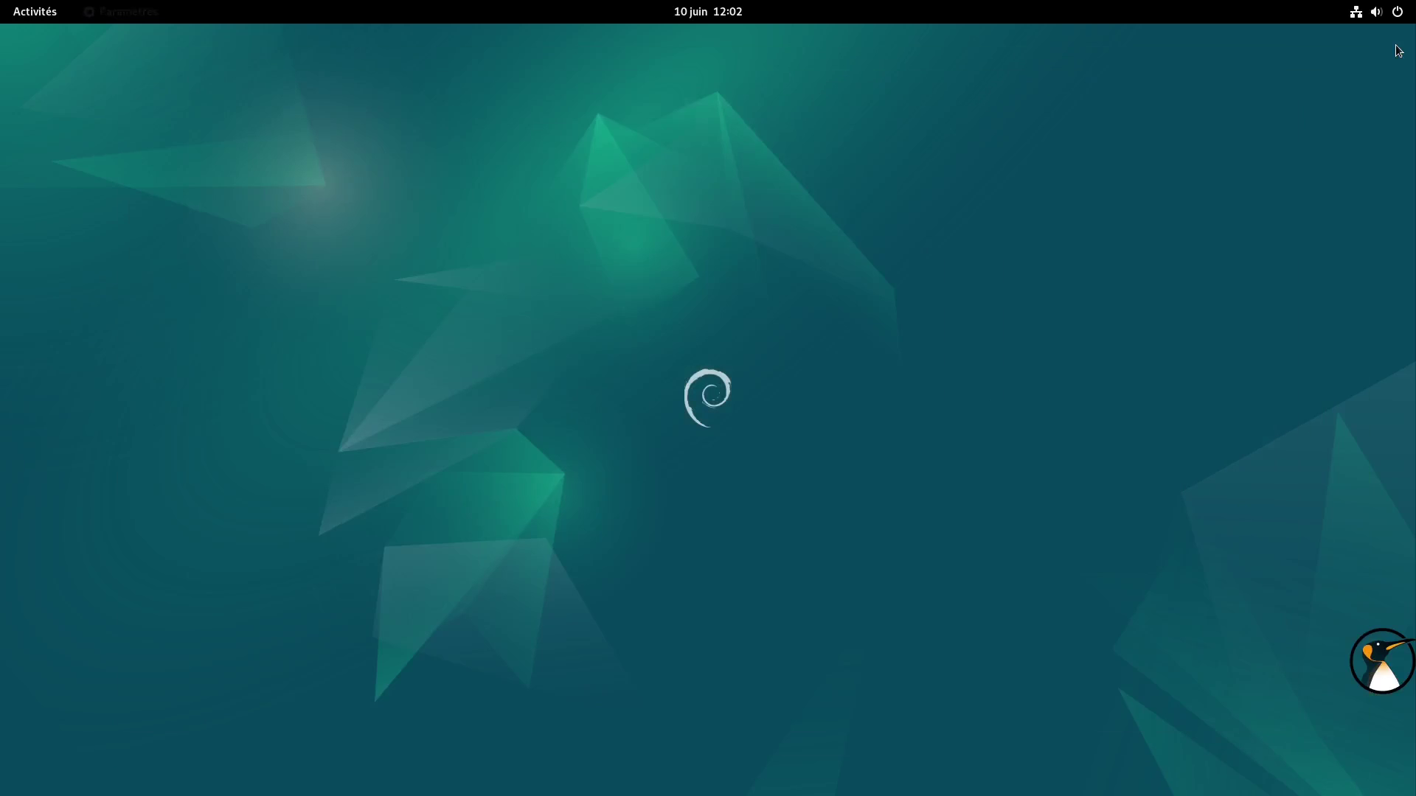
- Launch the Synaptic package manager and authenticate with the account password
left_click(39, 18)
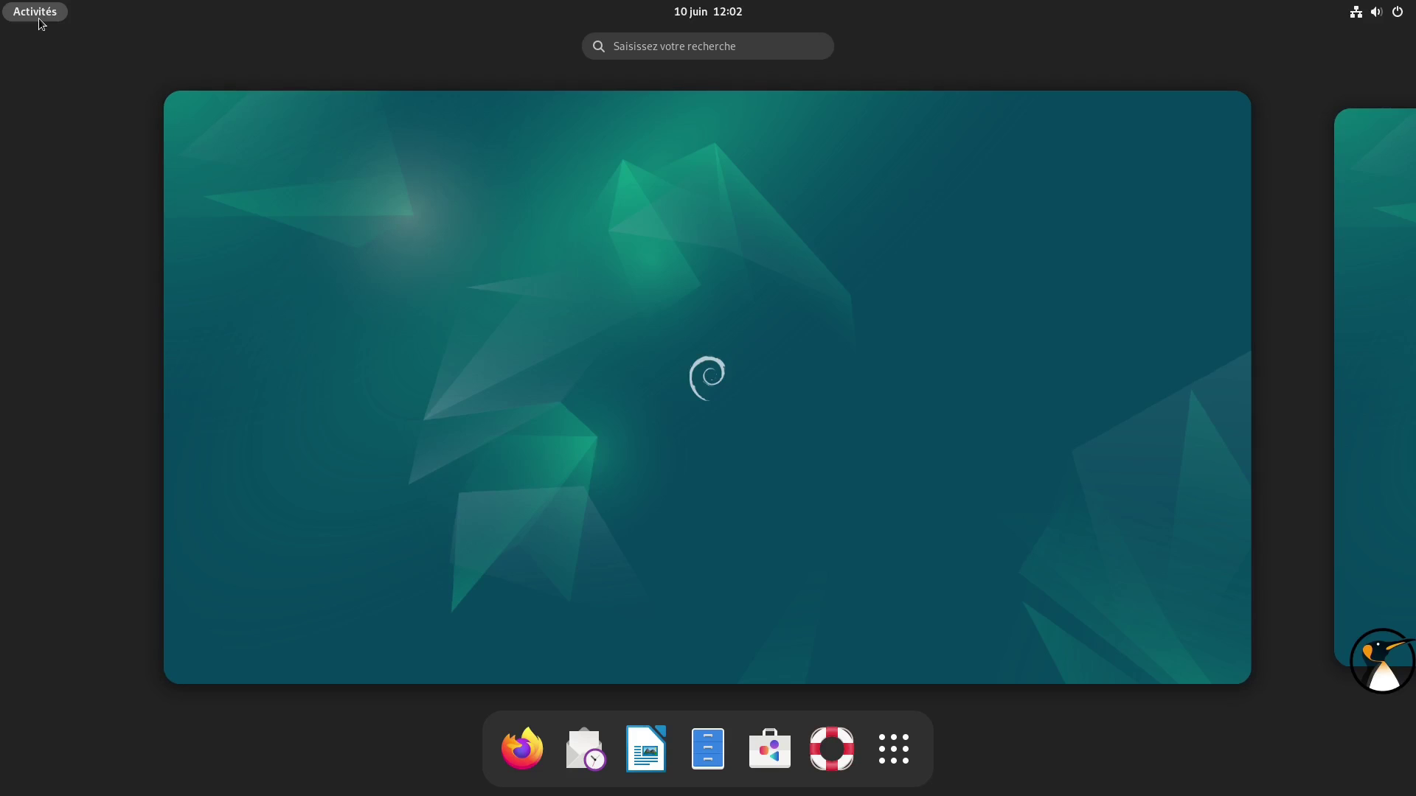
type("syna")
key("Return")
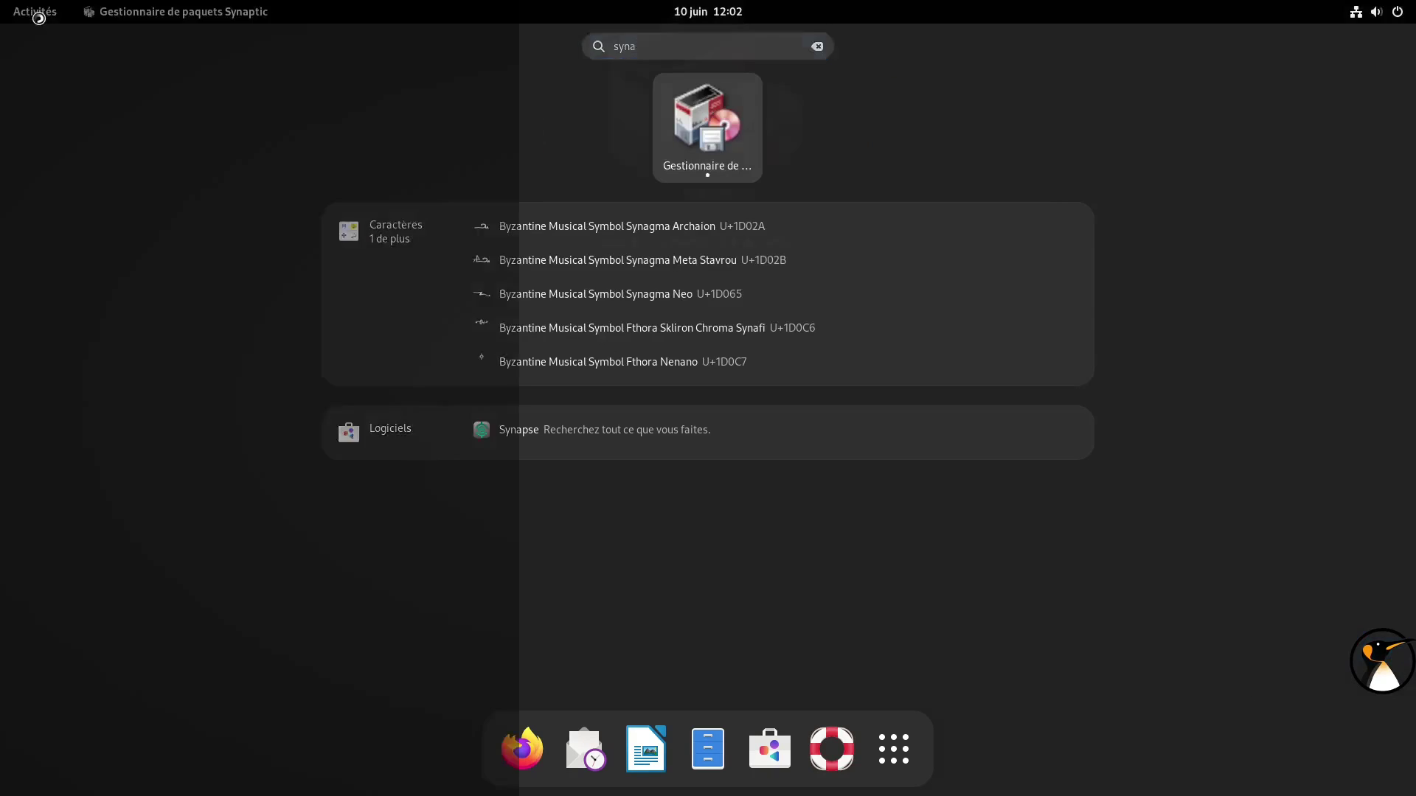
type("•")
key("Return")
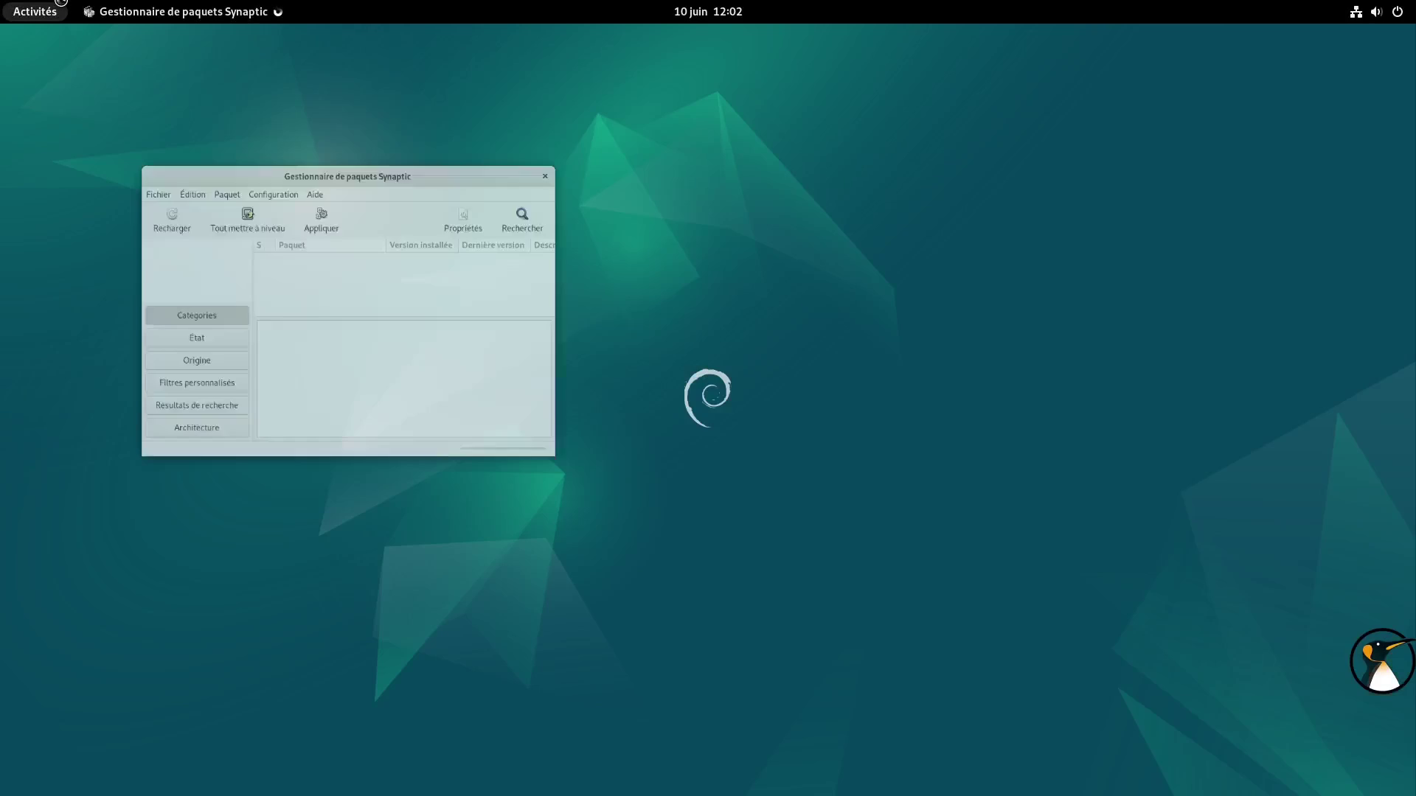
- Maximize Synaptic, dismiss its quick introduction and widen the Paquet column so full package names fit
double_click(396, 96)
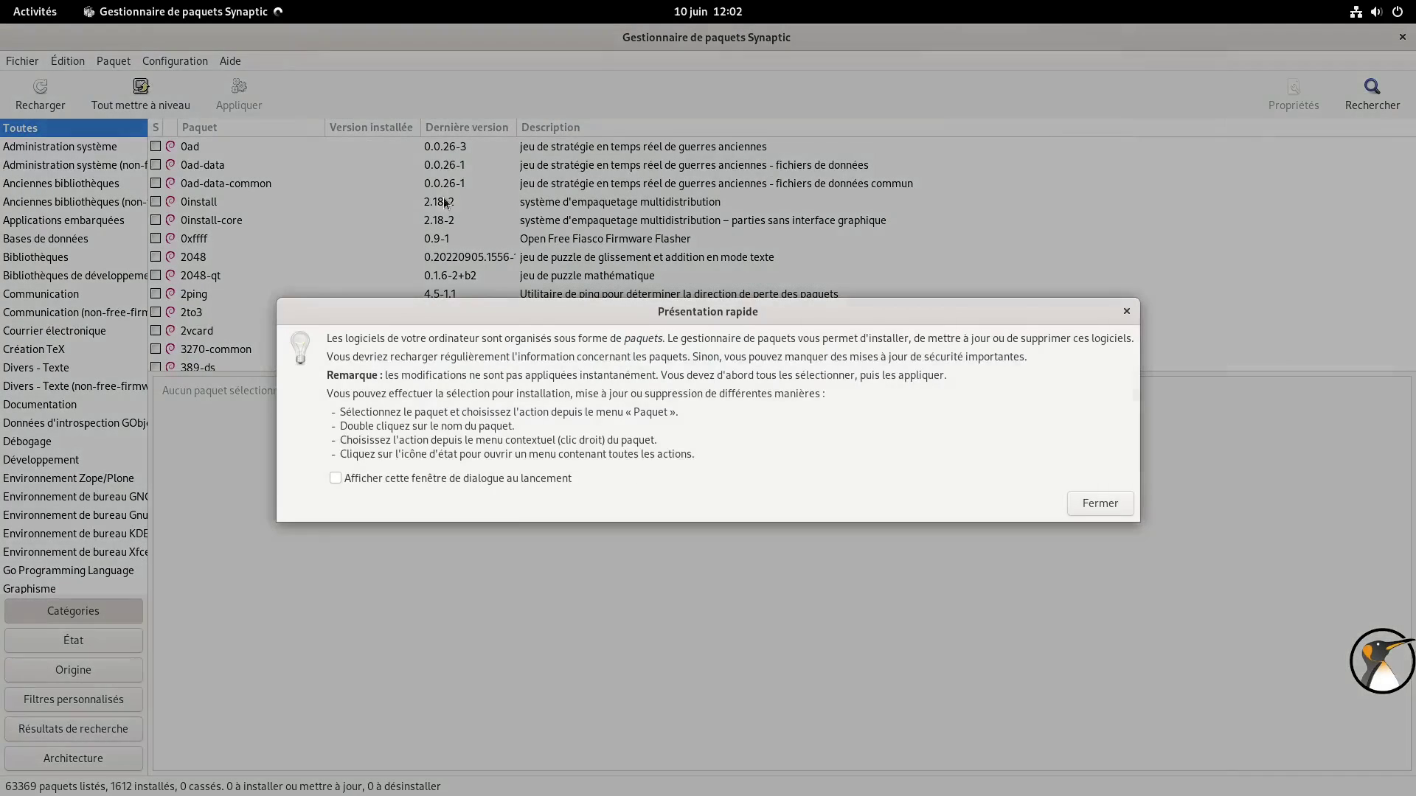
left_click(1100, 502)
left_click_drag(325, 125, 737, 125)
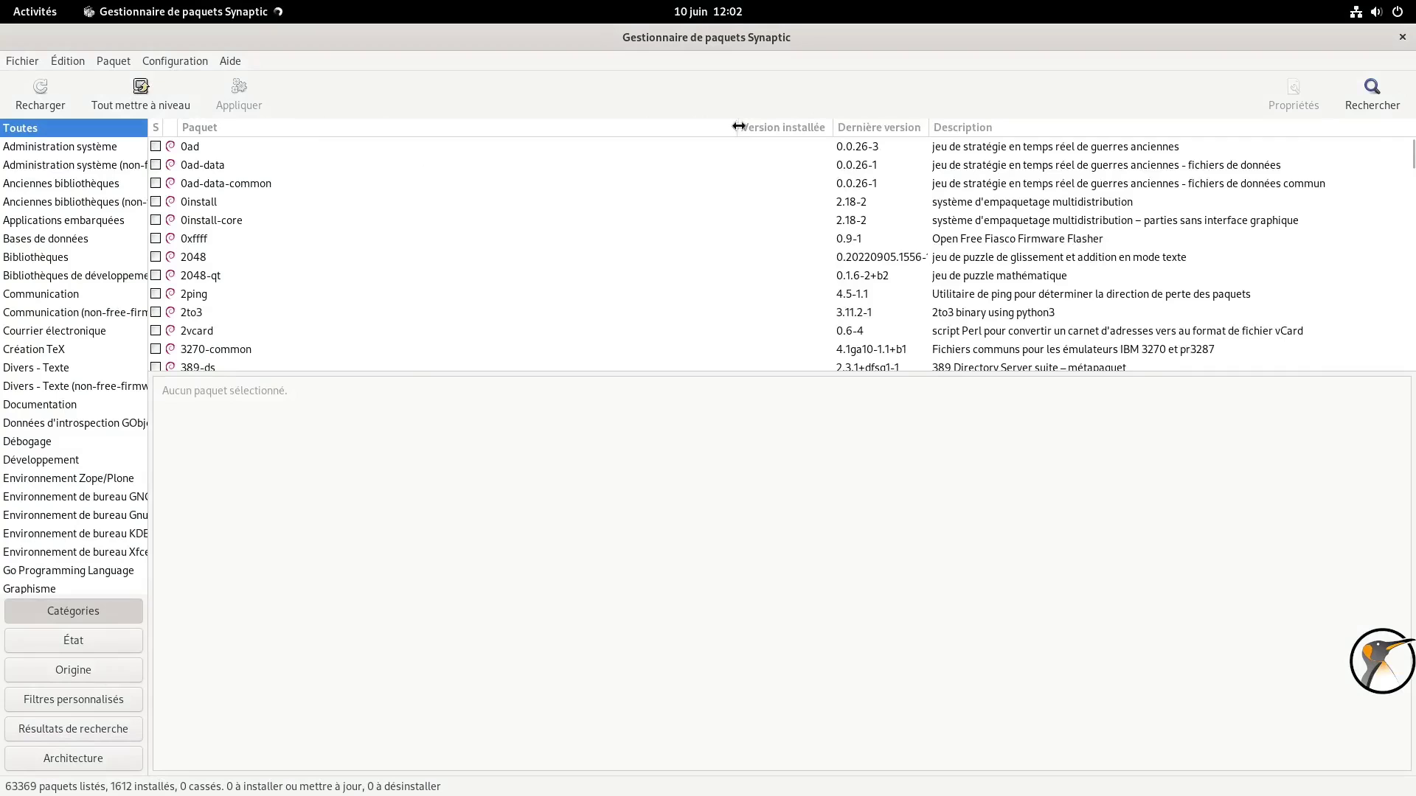
- Search packages for gnome-shell-ext, enlarge the results list and select gnome-shell-extension-appindicator
left_click(1372, 92)
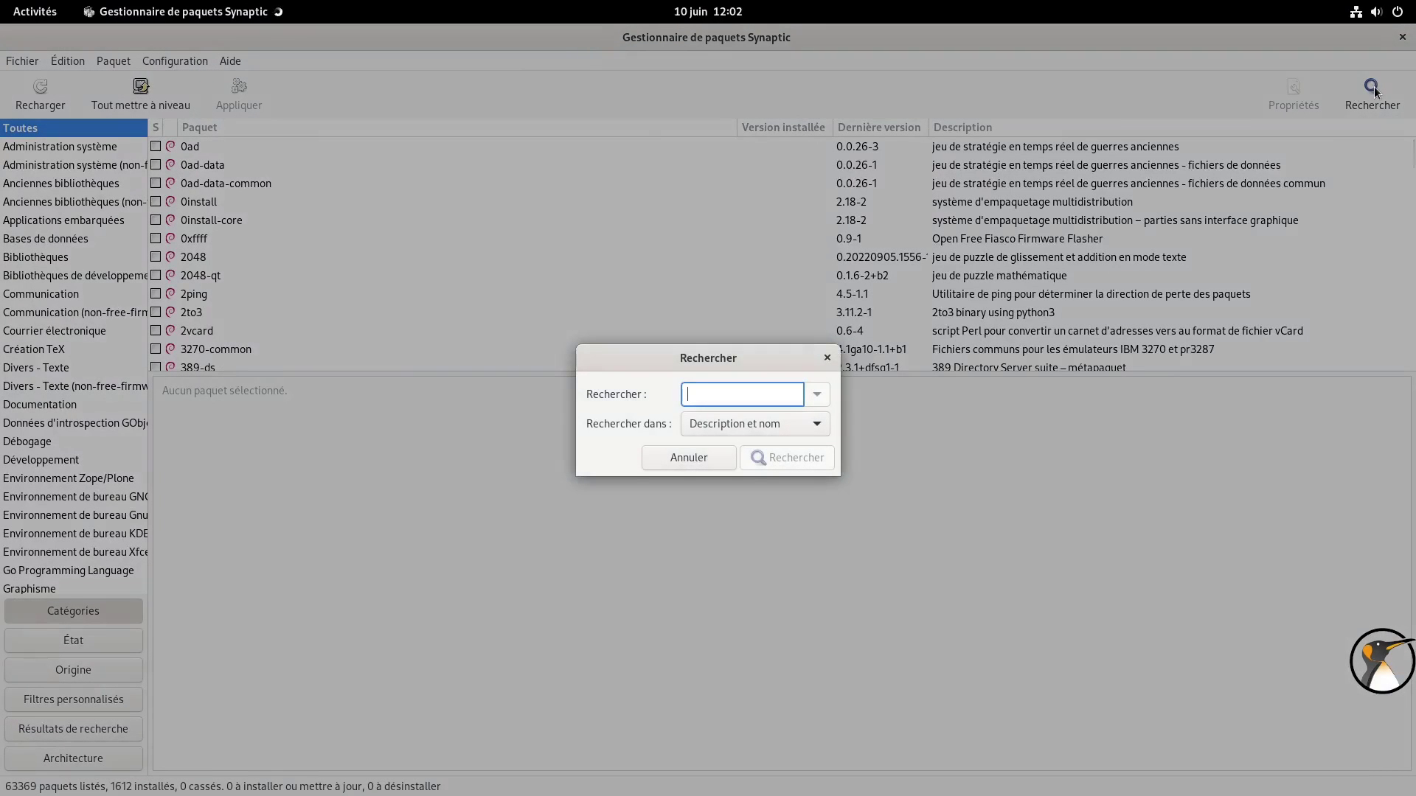
type("gnome-shell-ex")
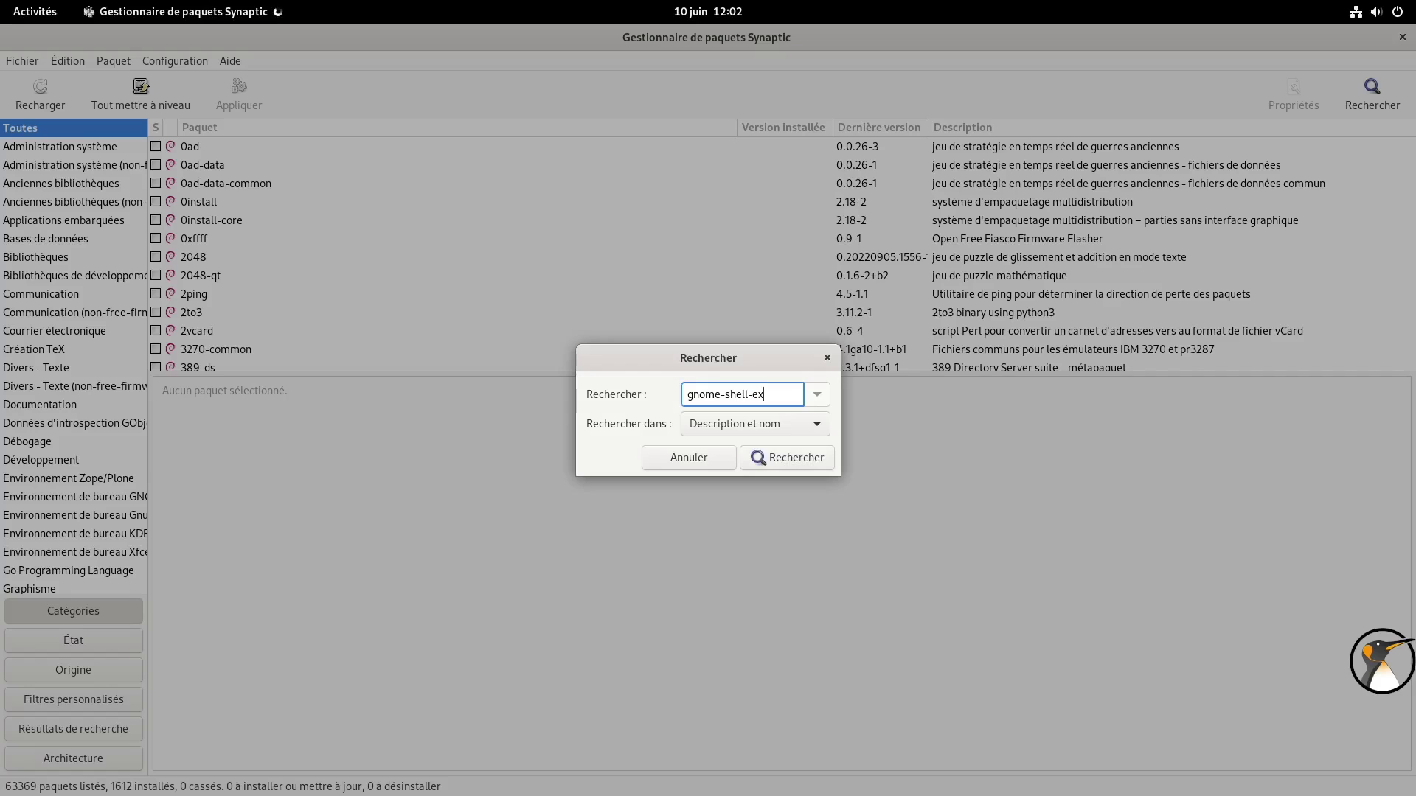
key("Return")
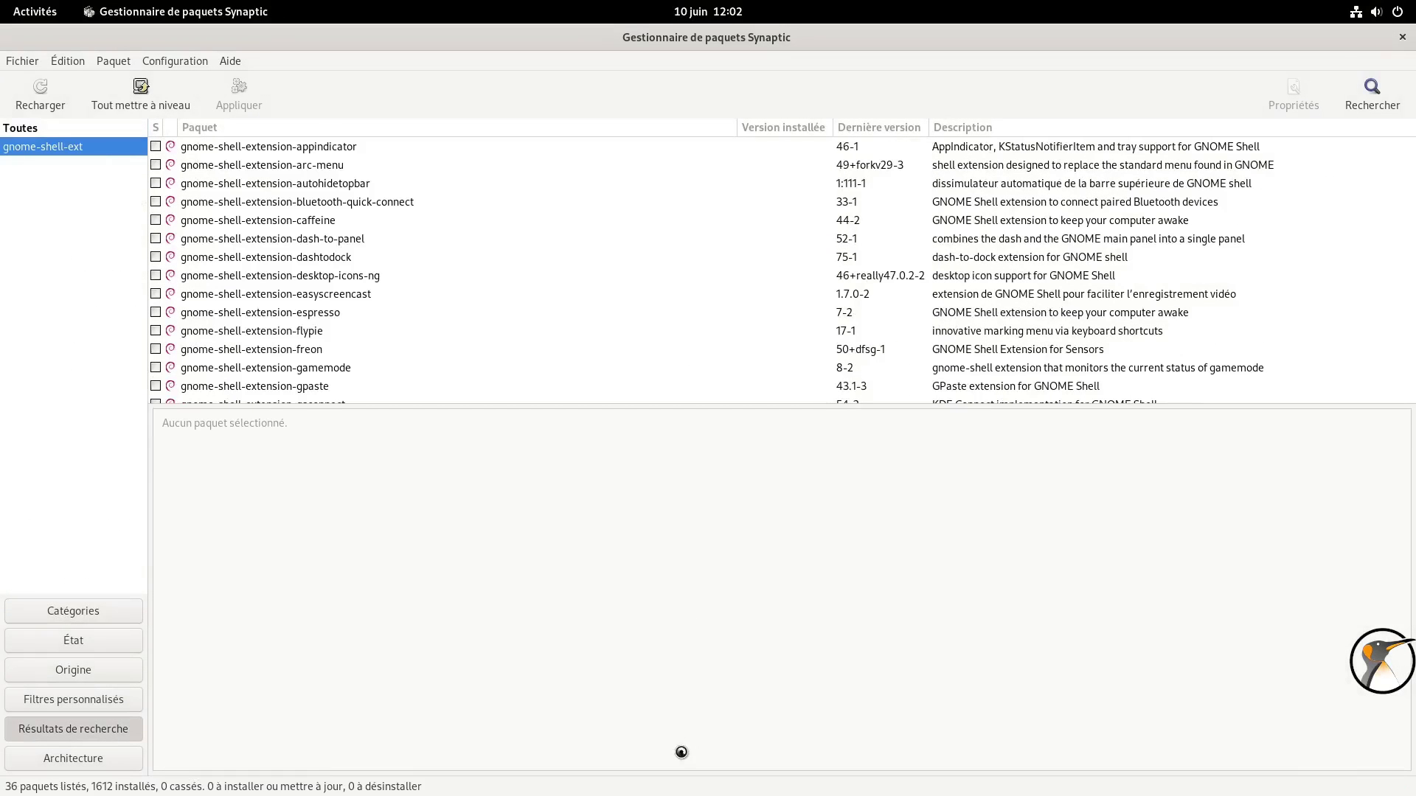
left_click_drag(708, 409, 698, 750)
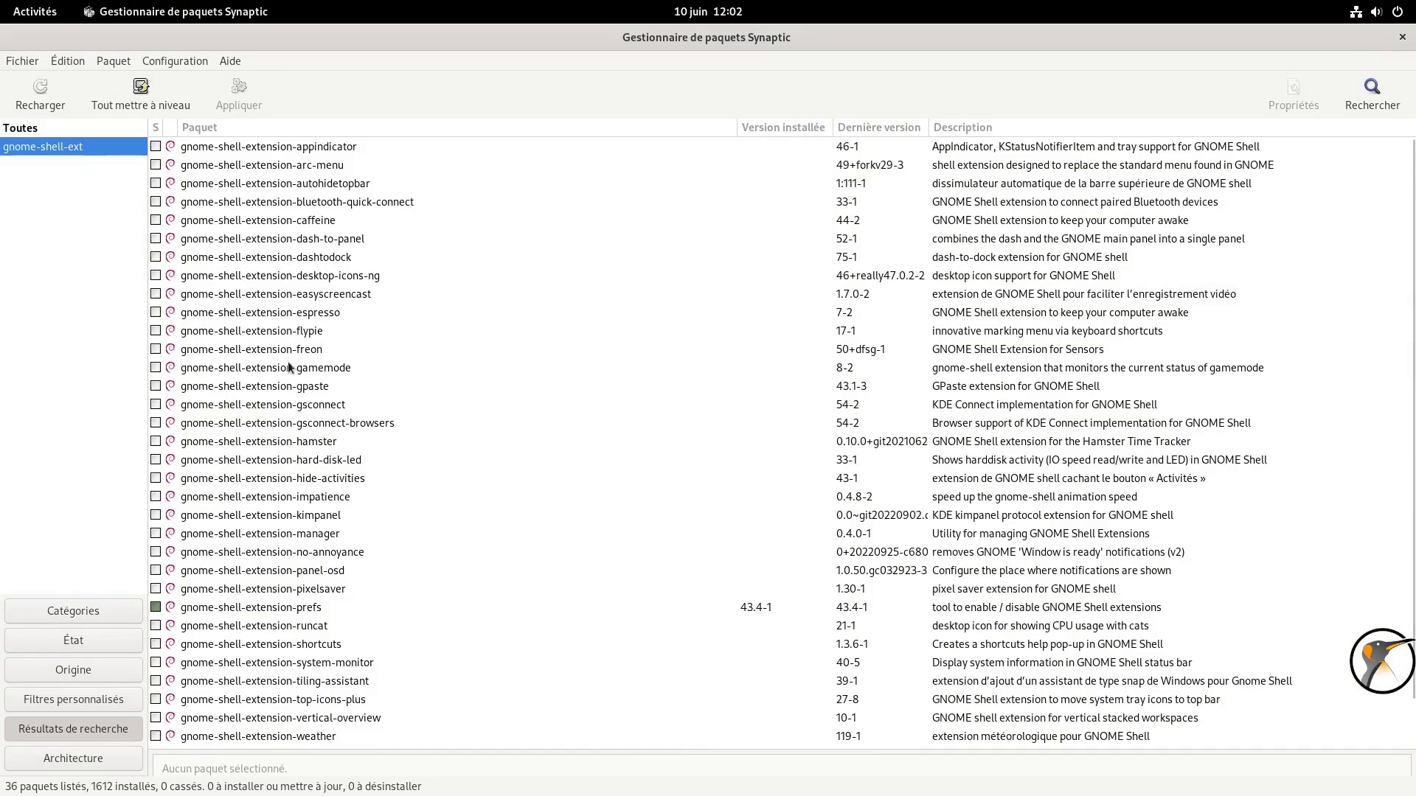
left_click(318, 164)
left_click(326, 148)
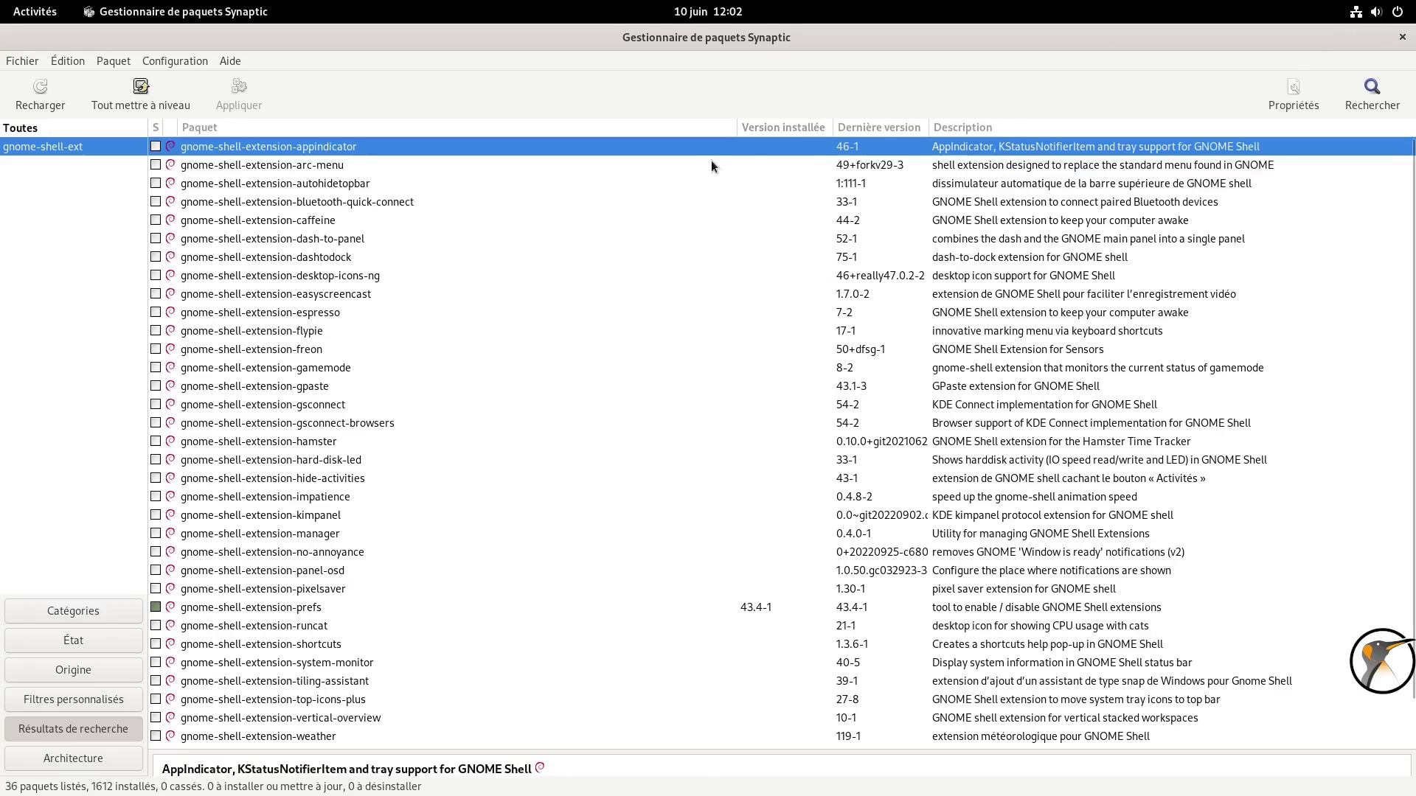
- Select the gnome-shell-extension-gsconnect, gnome-shell-extension-desktop-icons-ng and gnome-shell-extension-dashtodock packages one after another to review them
left_click(349, 403)
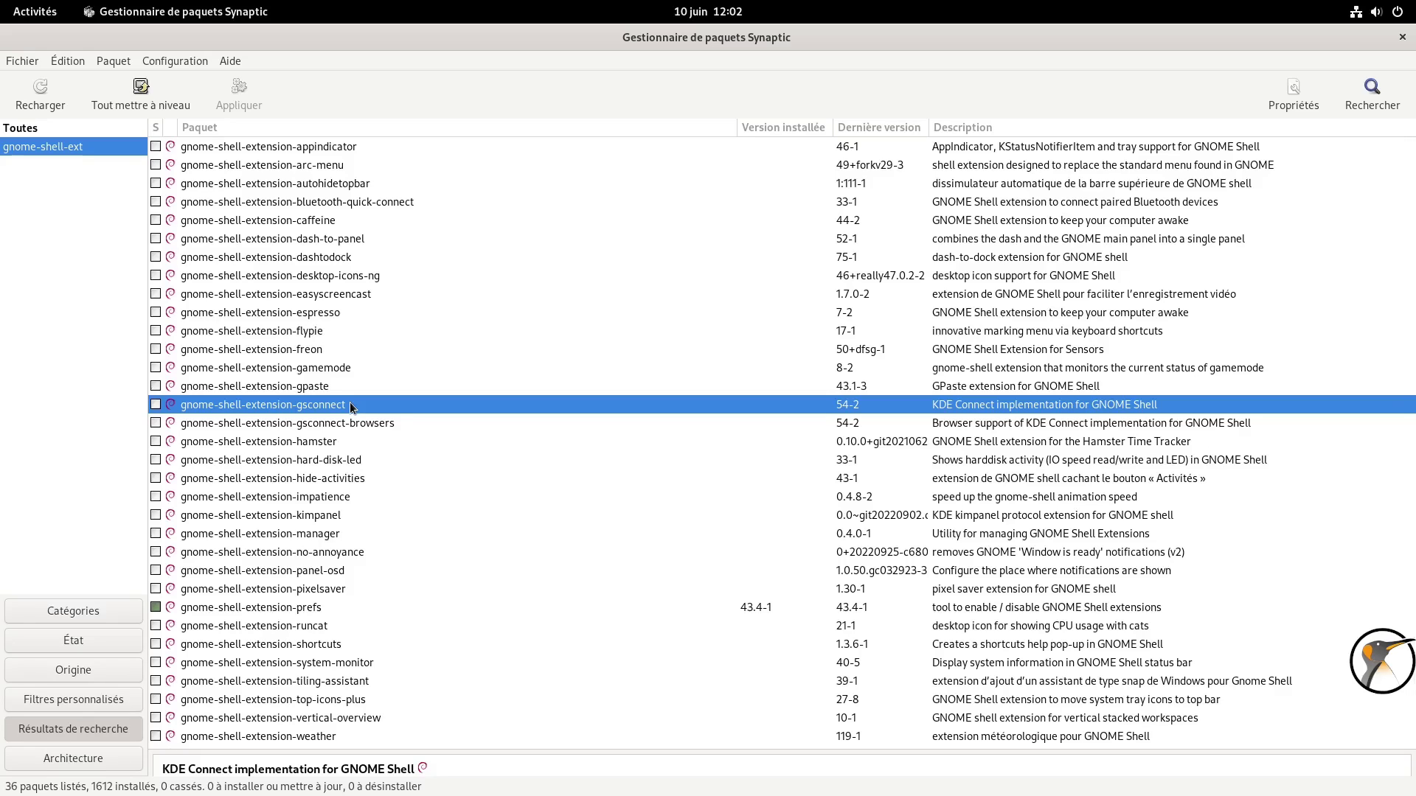
left_click(351, 276)
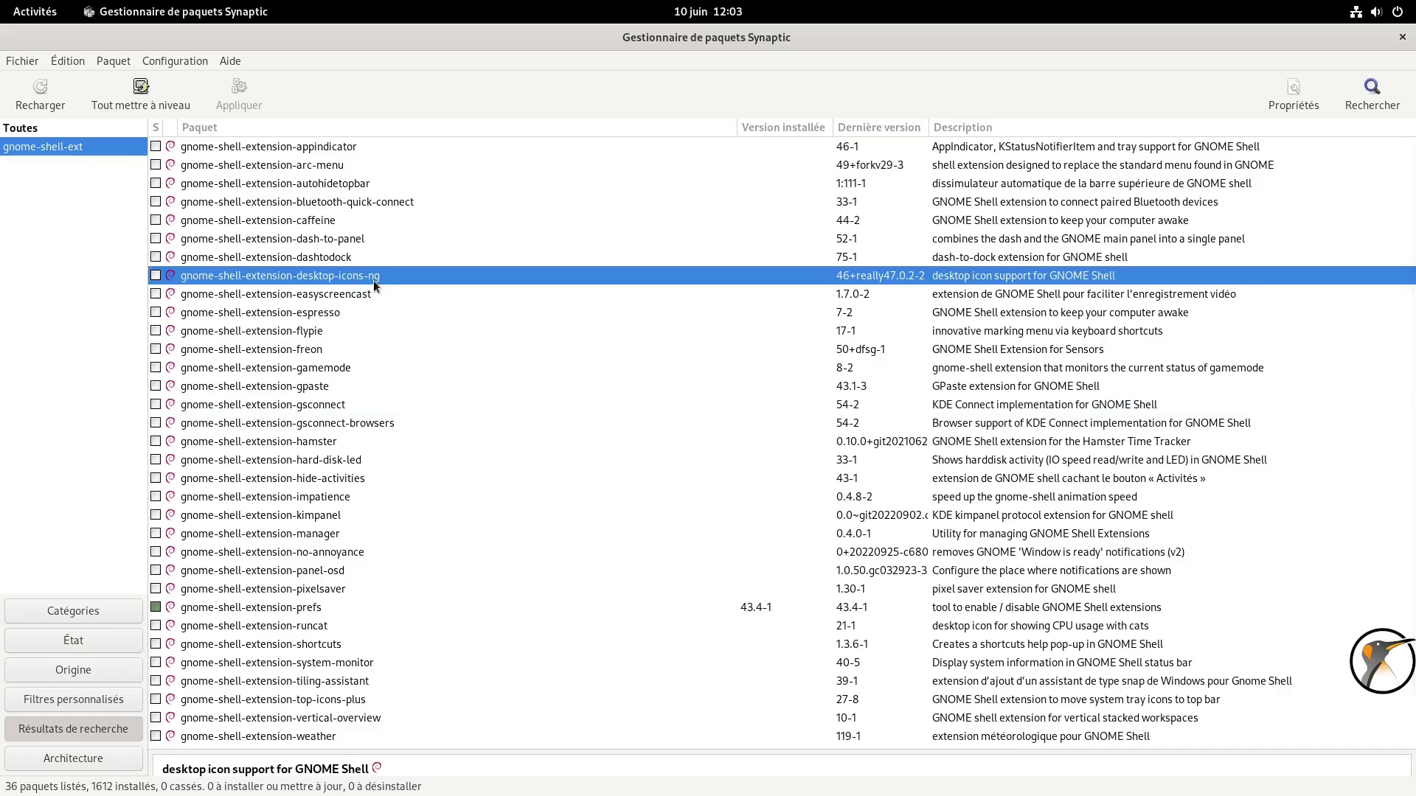
left_click(354, 258)
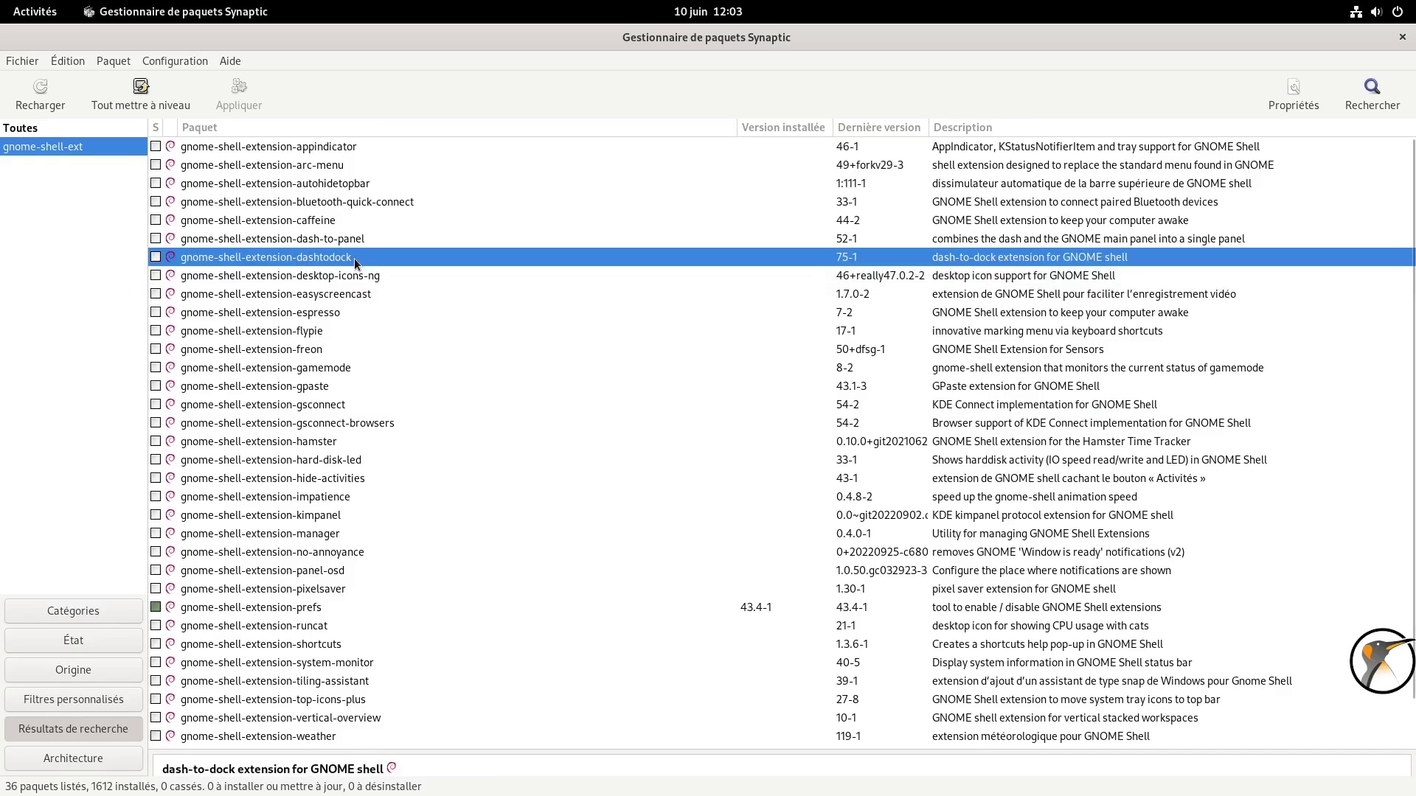
- Read the full description of gnome-shell-extension-weather in an enlarged details pane, and quit Synaptic
left_click(303, 735)
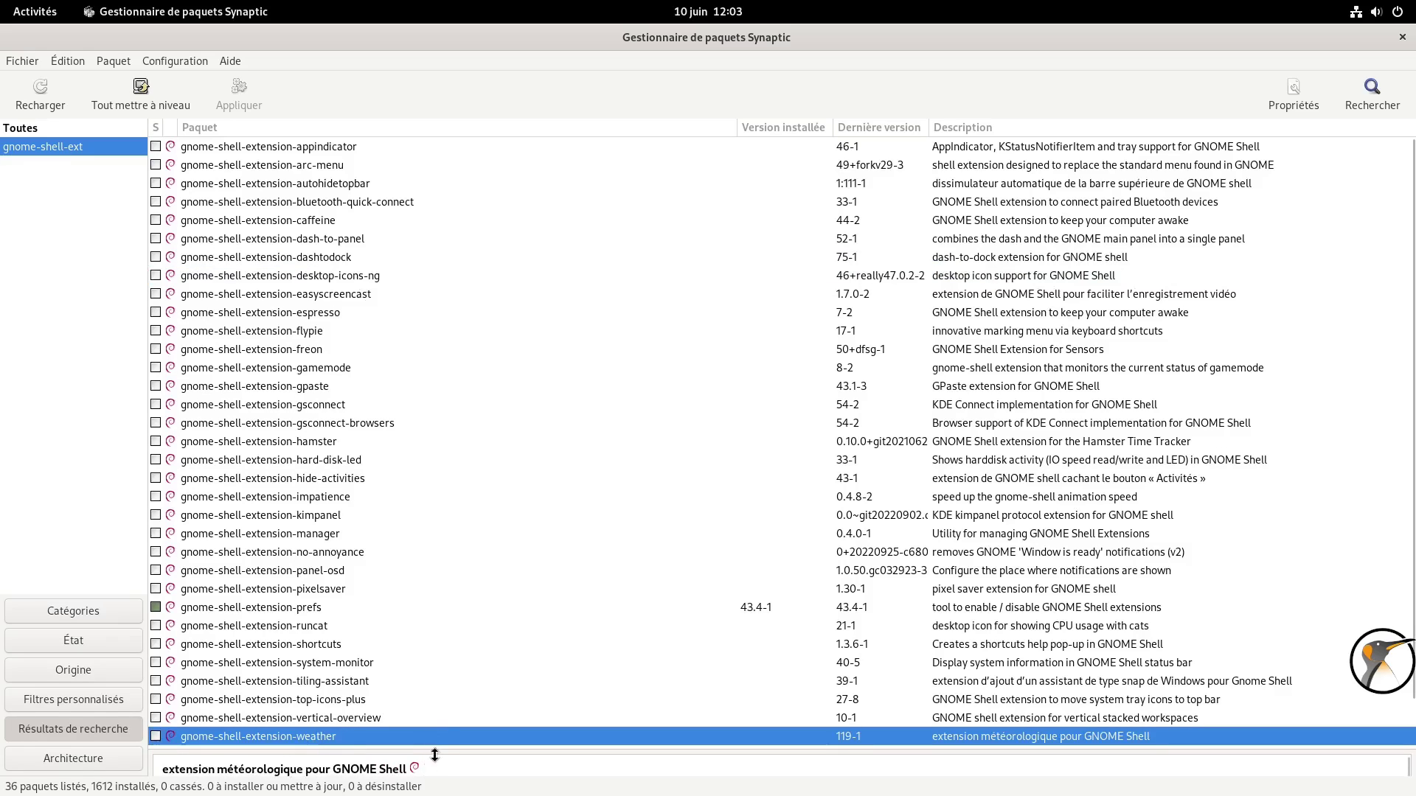
left_click_drag(437, 753, 473, 442)
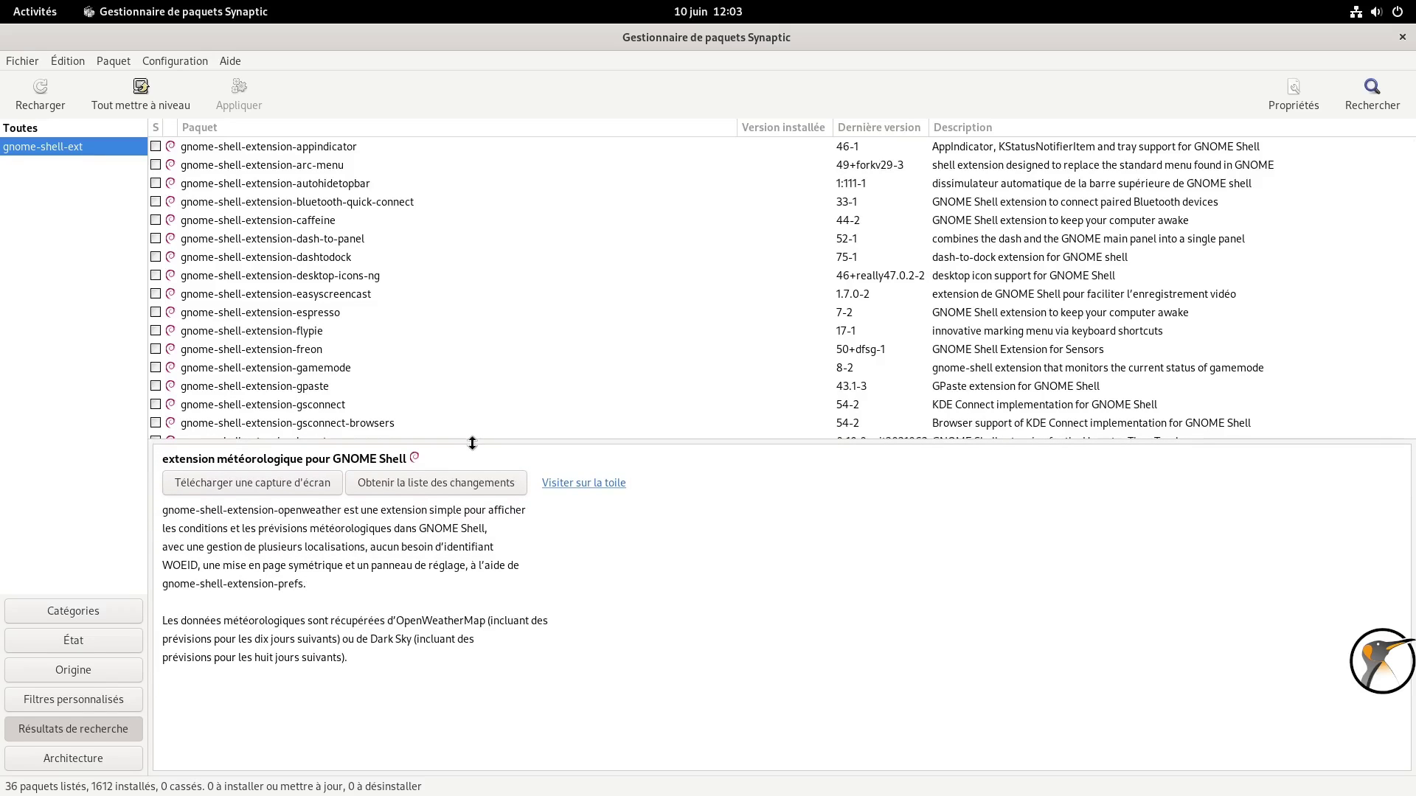
key("ctrl+q")
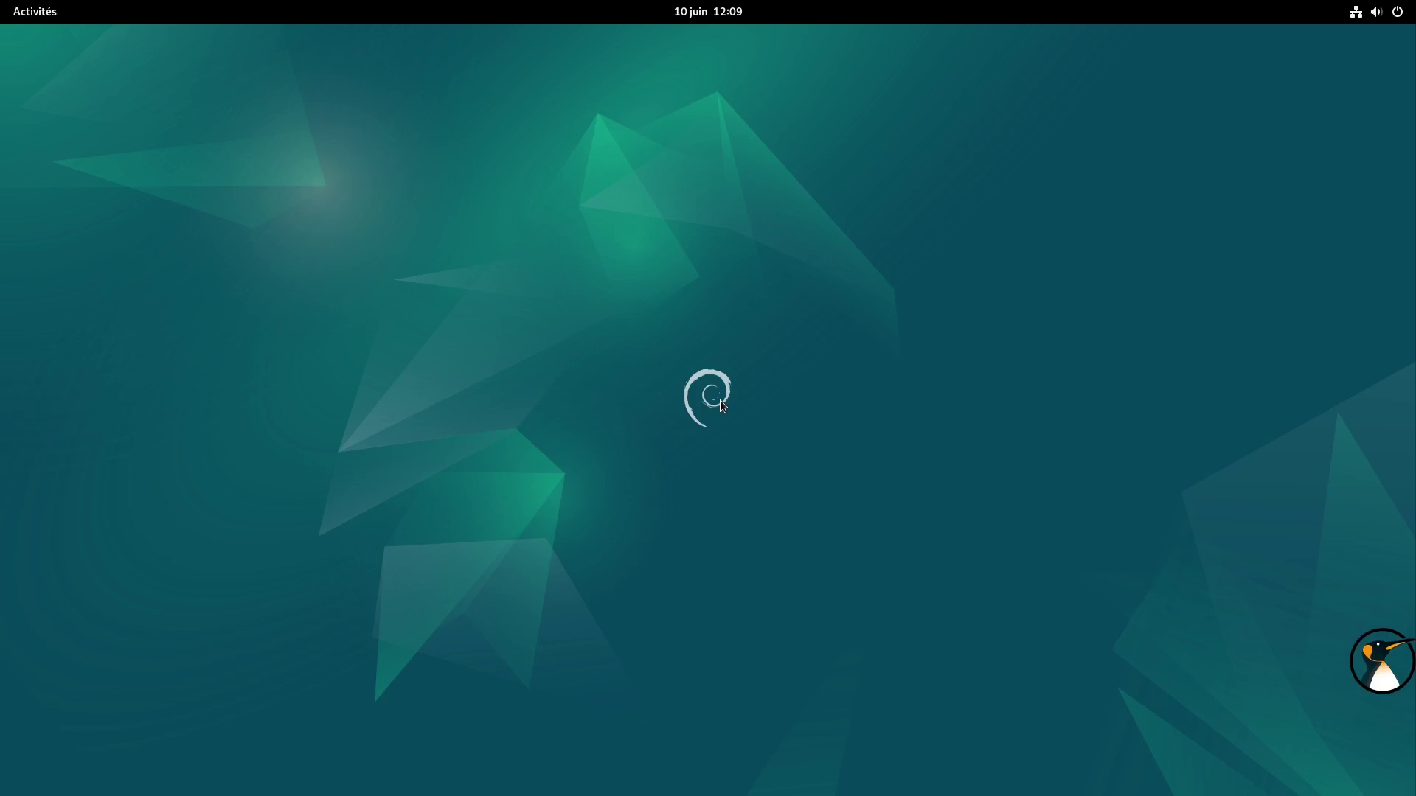
- Search the desktop's applications for fir and launch Firefox ESR
key("super")
type("fir")
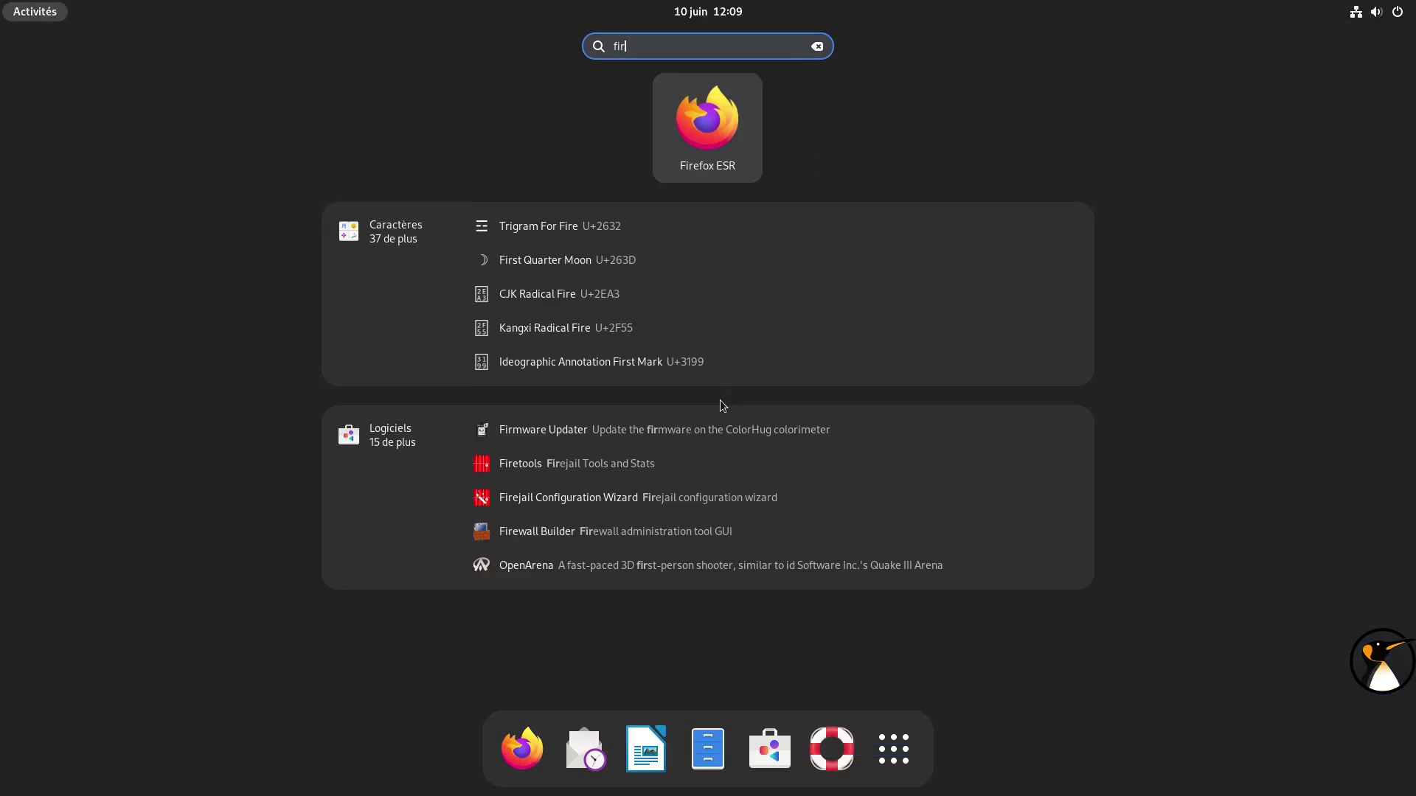
key("Return")
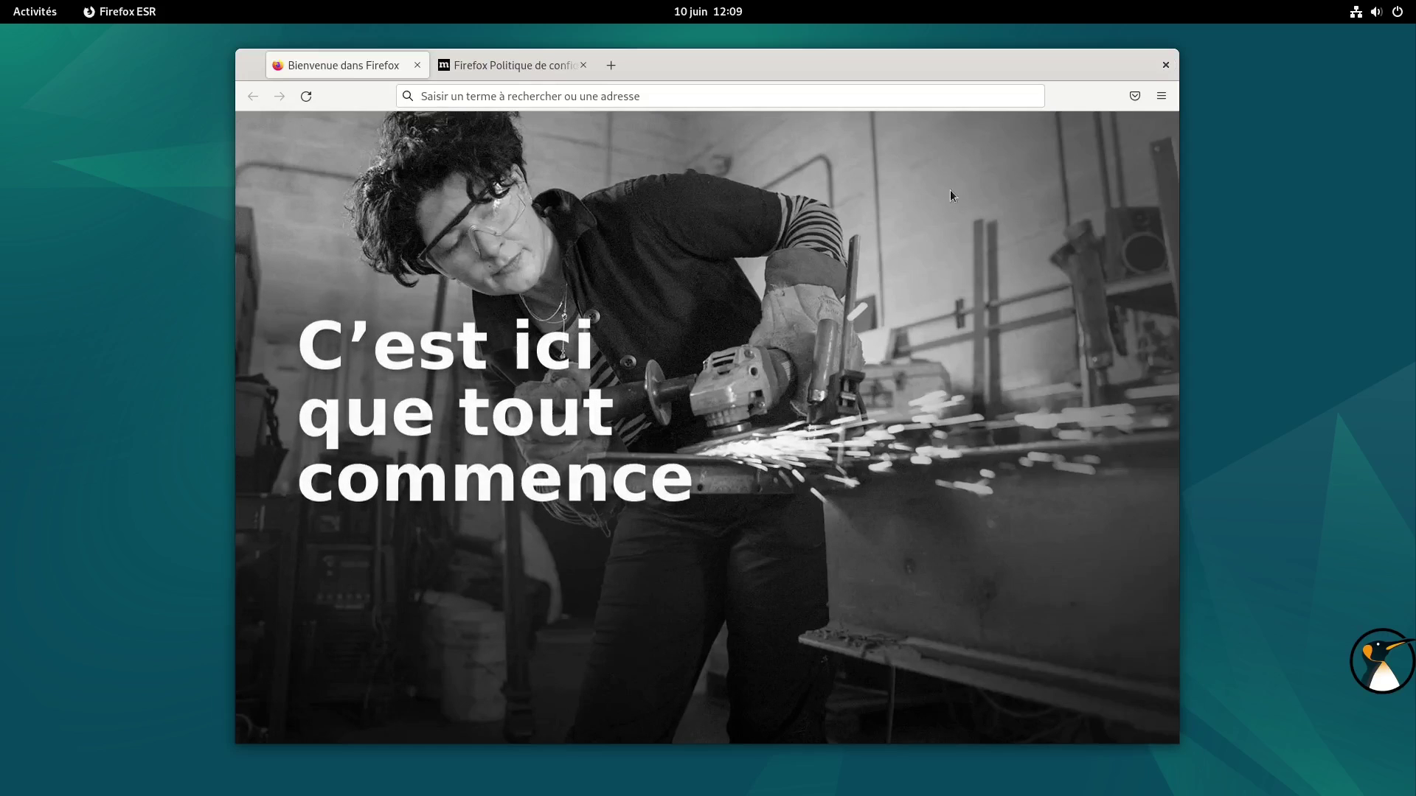
- Examine the Firefox version in the À propos de Mozilla Firefox window, and close the browser
left_click(1160, 103)
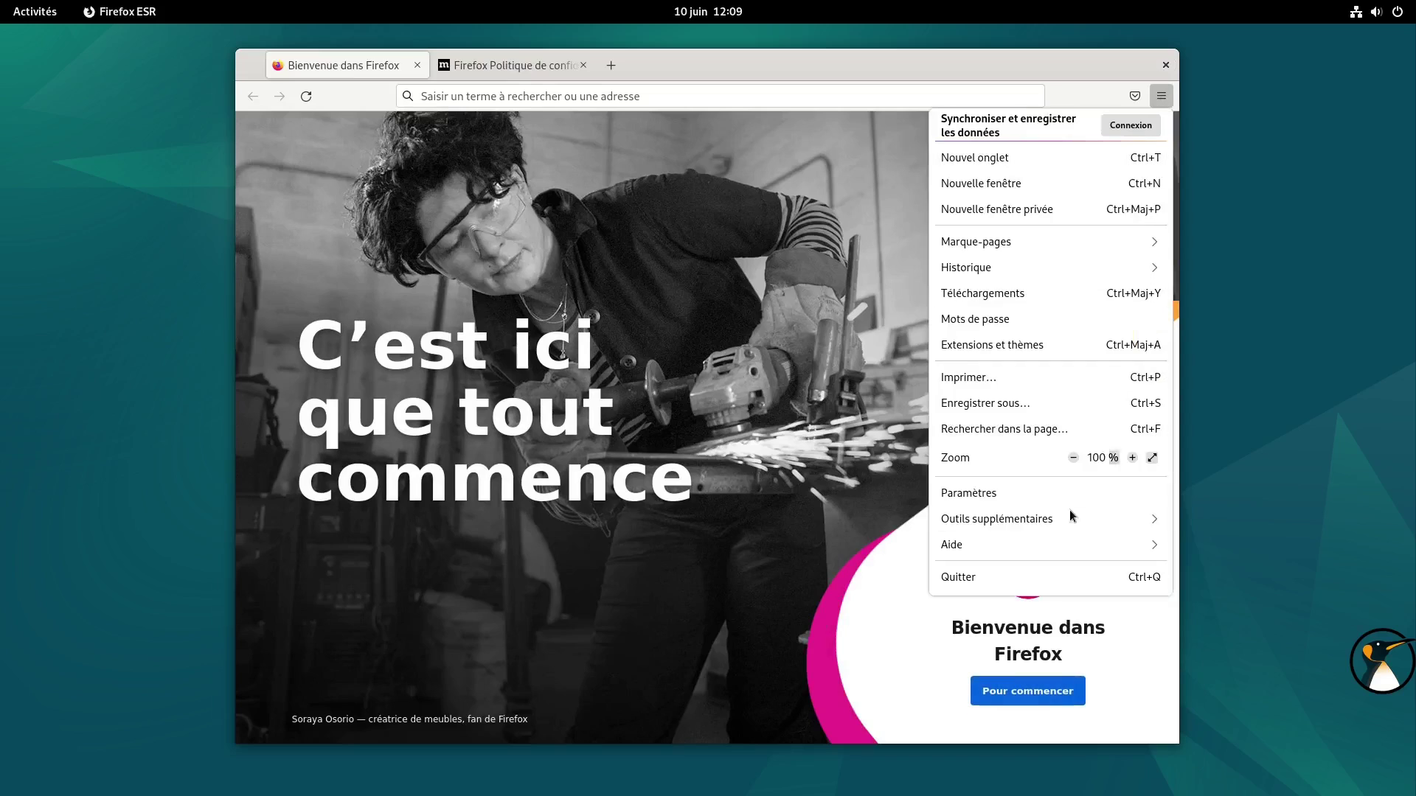
left_click(1050, 546)
left_click(962, 290)
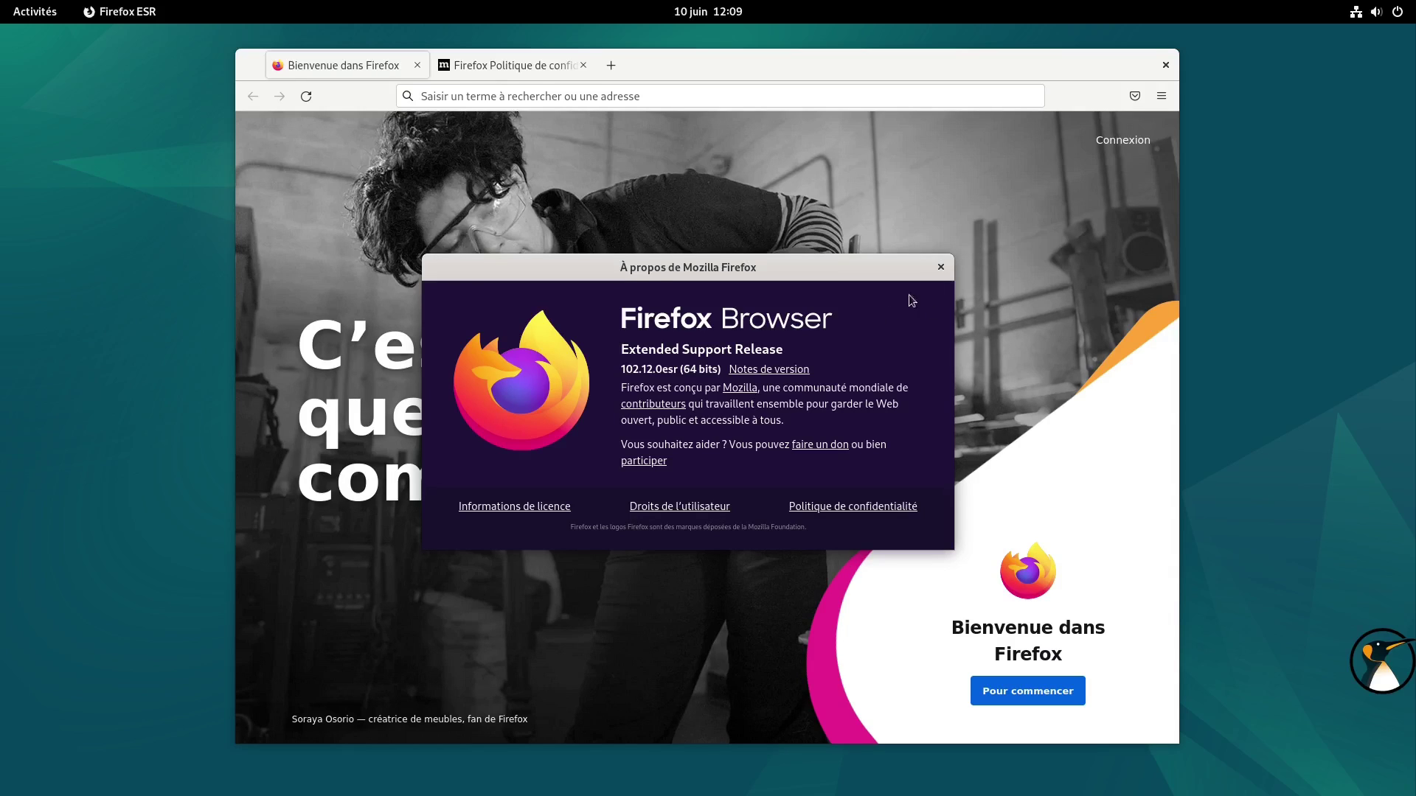
left_click(941, 267)
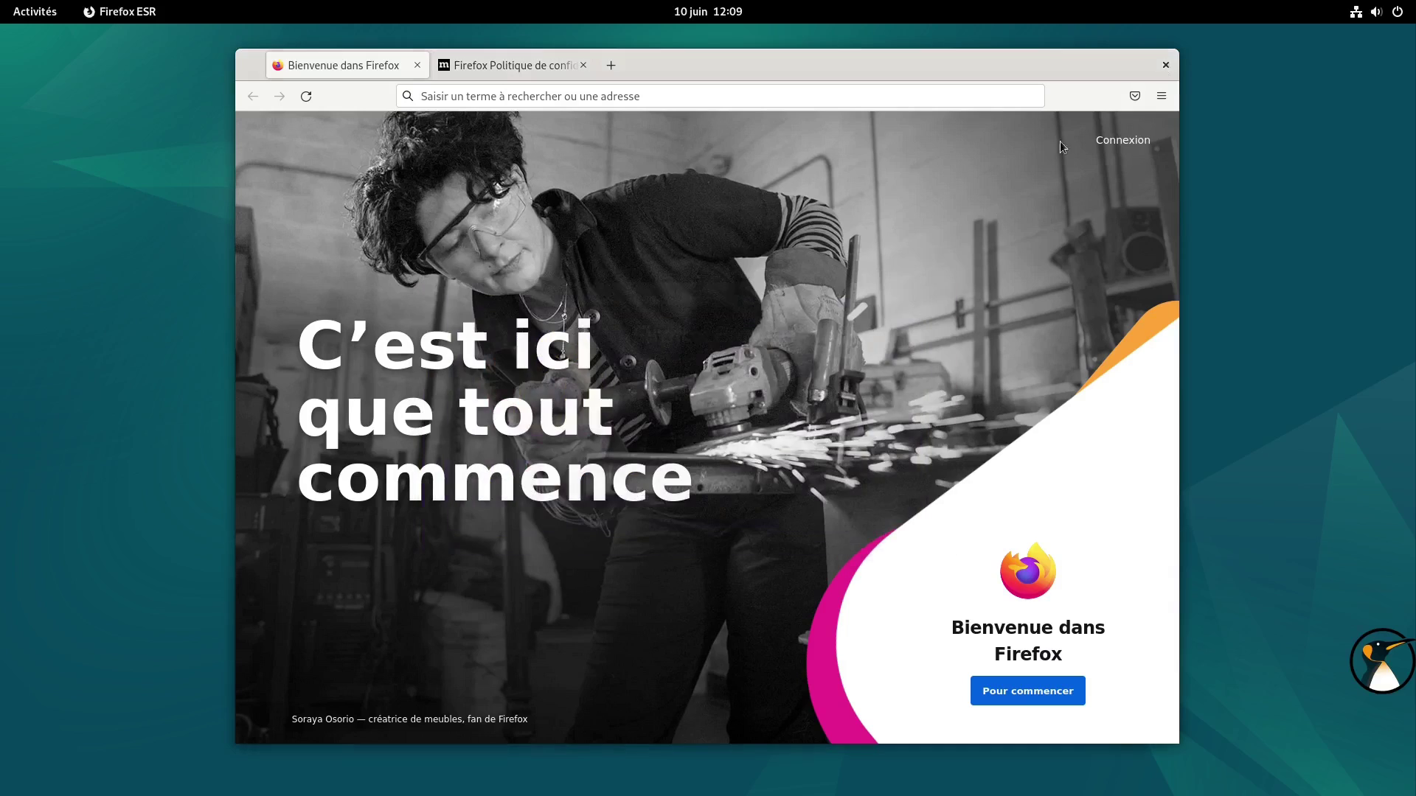
left_click(1165, 65)
- Search the desktop's applications for libre, launch LibreOffice Writer and dismiss the tip of the day
key("super")
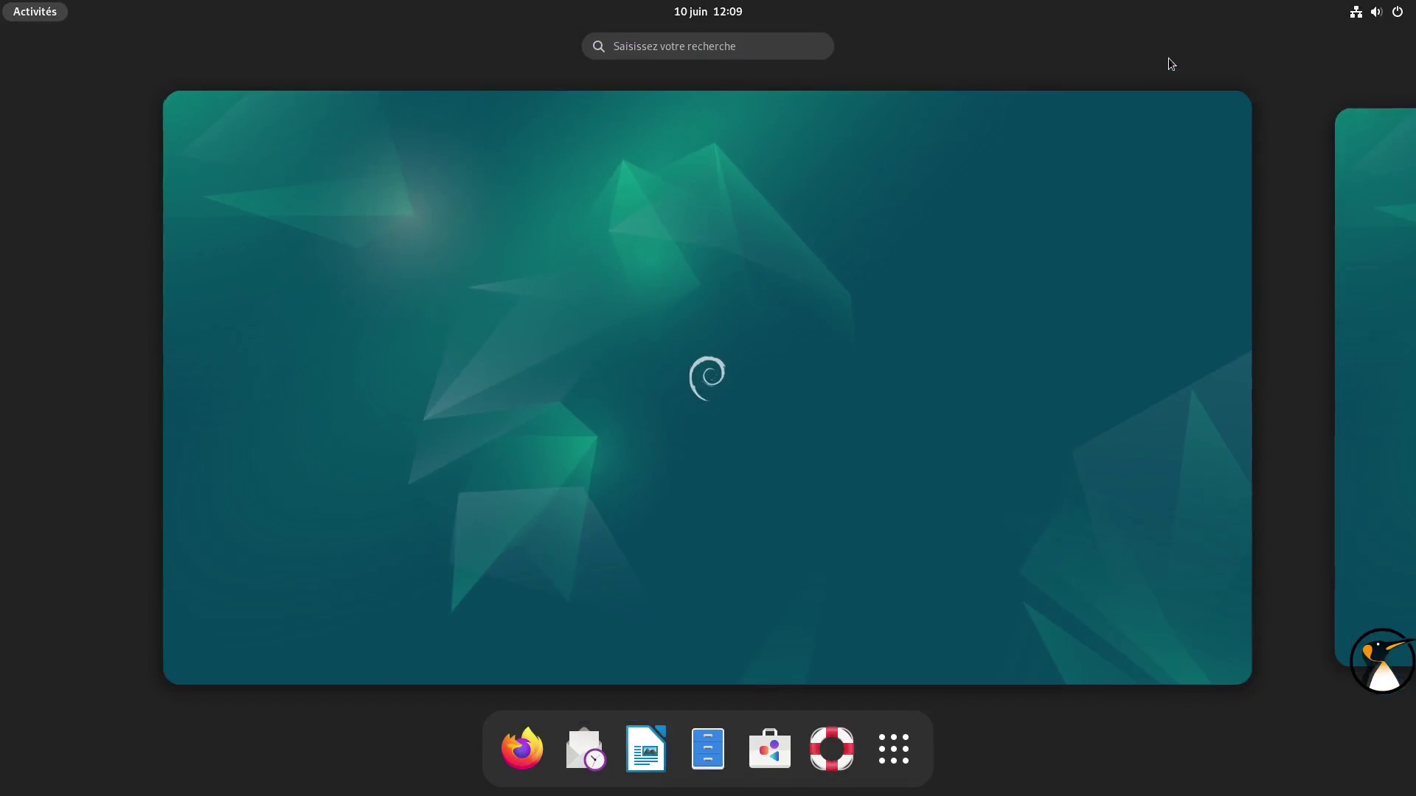
type("lire")
key("ctrl+a")
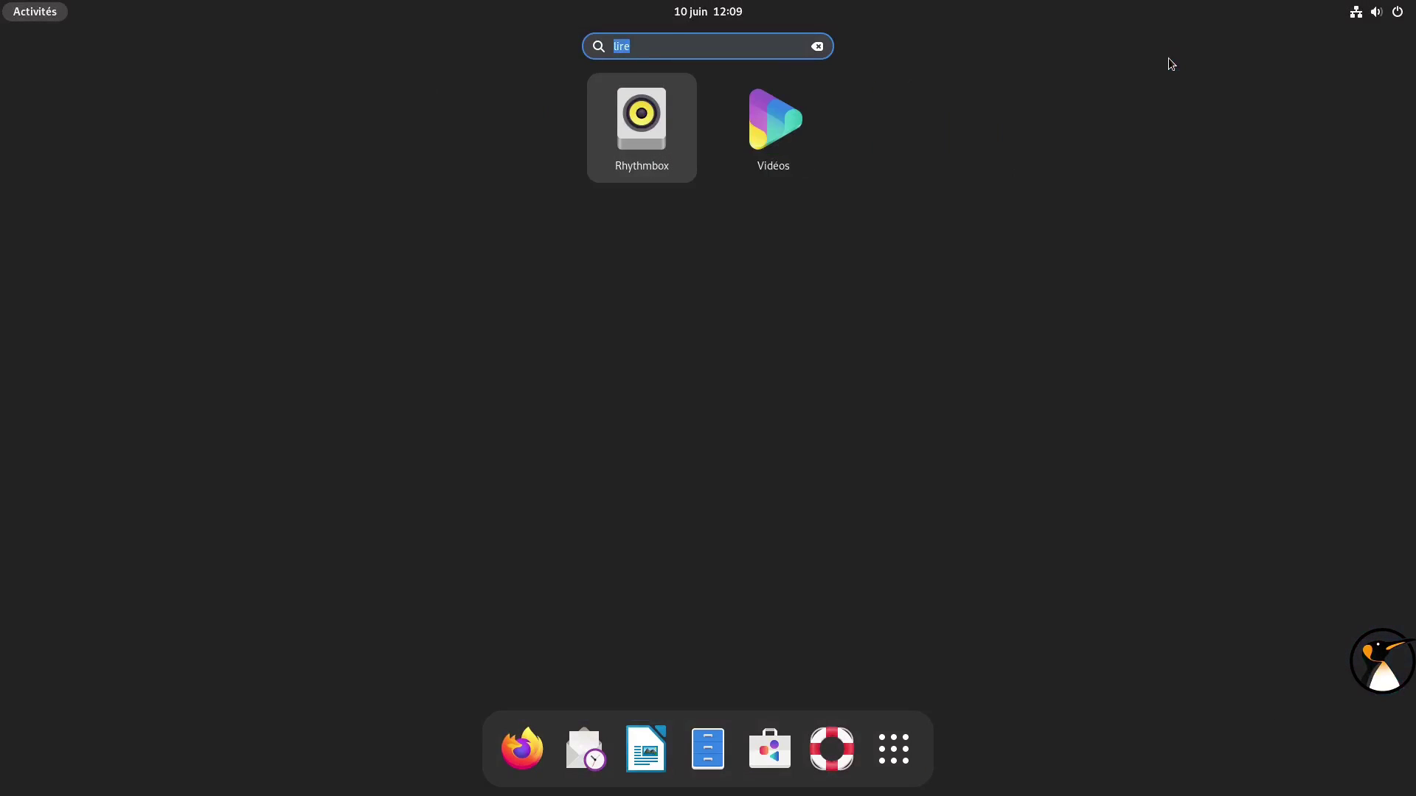
type("libre")
key("Return")
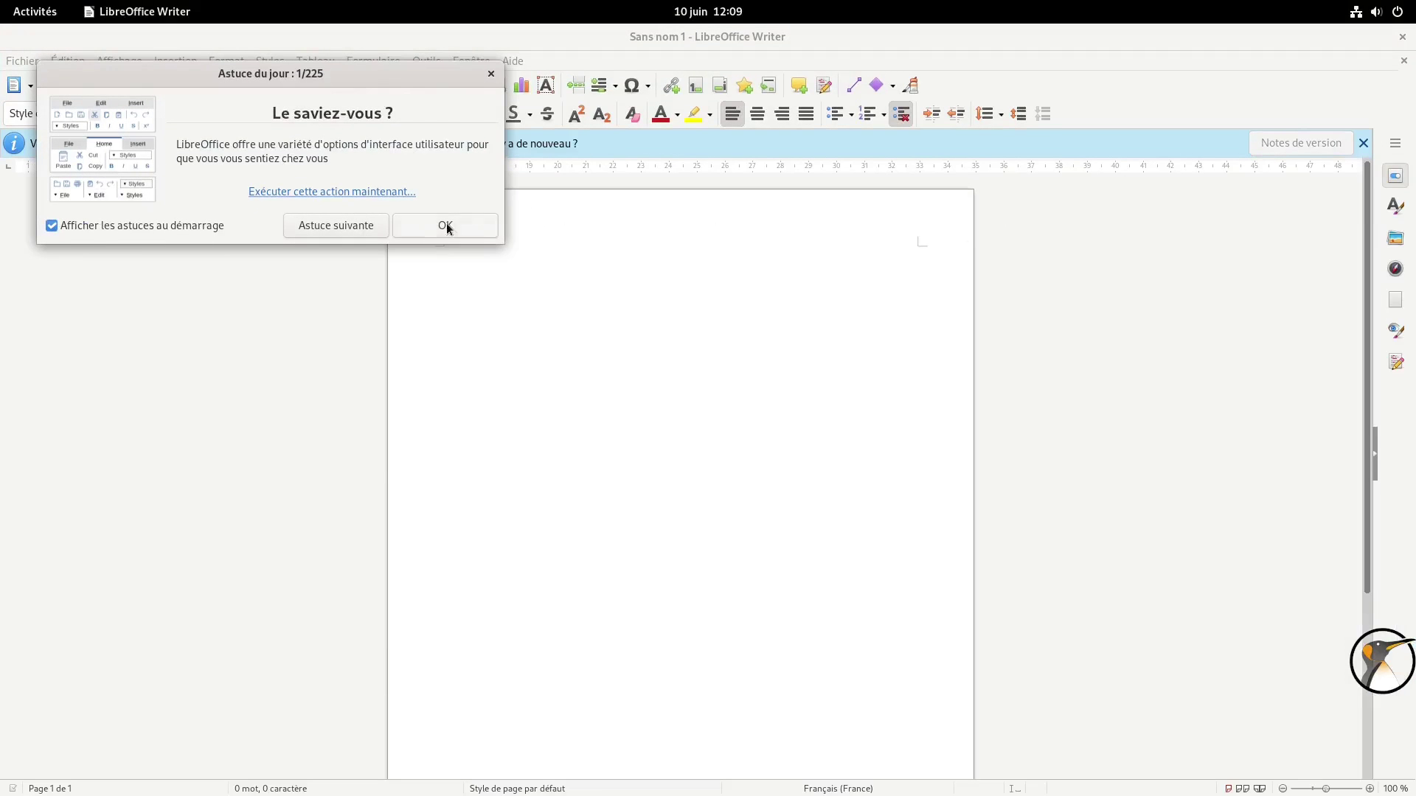
left_click(445, 225)
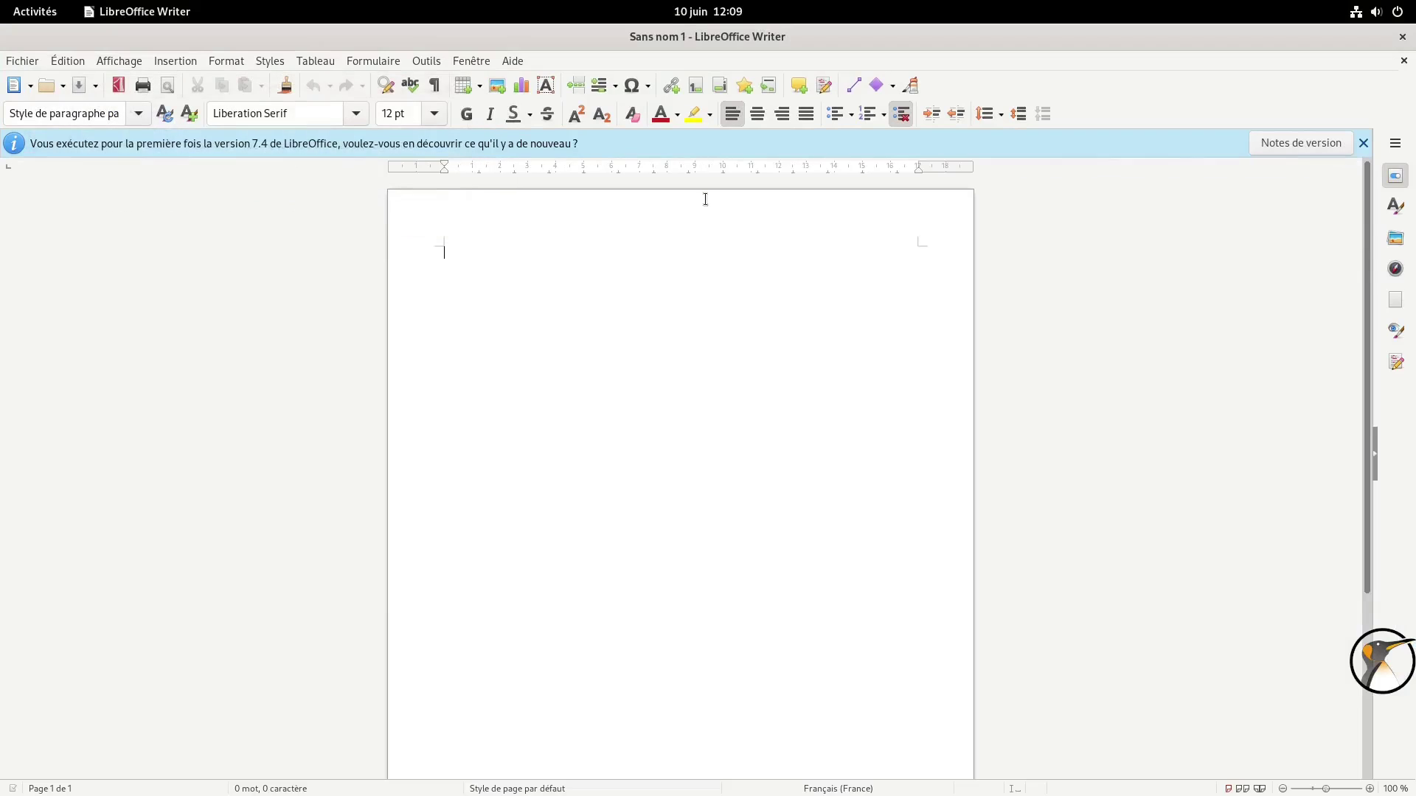
- Examine the version information in the À propos de LibreOffice window, and close Writer
left_click(513, 60)
left_click(553, 303)
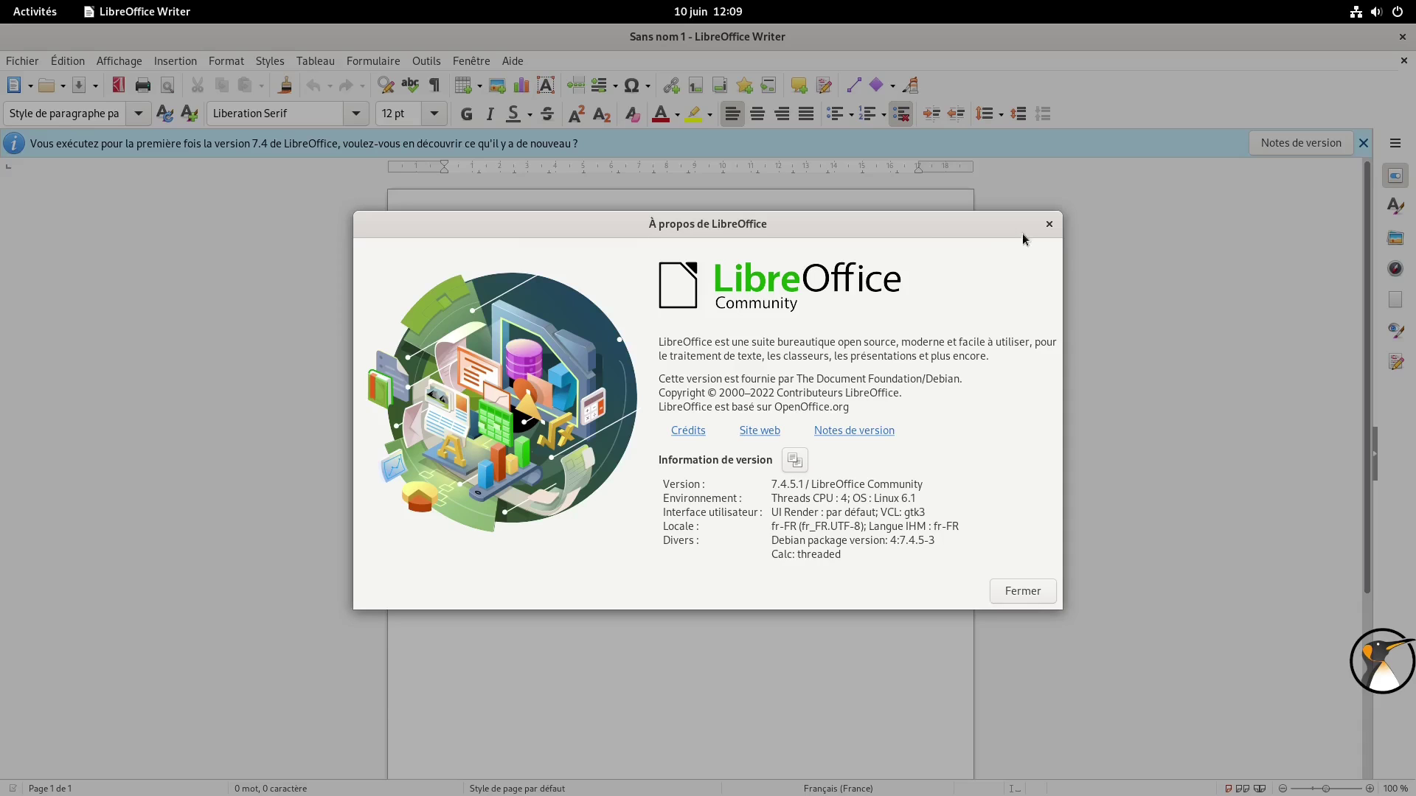
left_click(1047, 224)
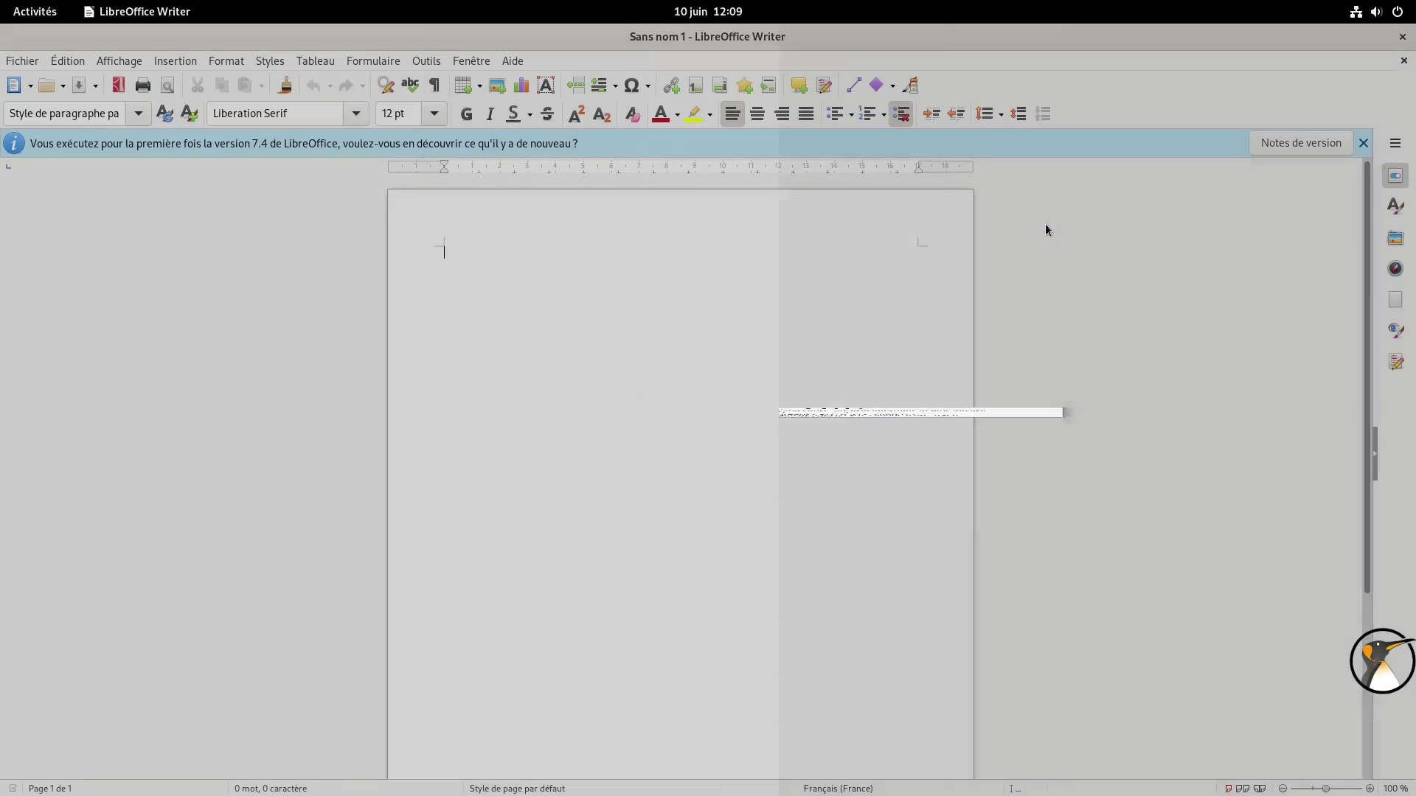
left_click(1402, 36)
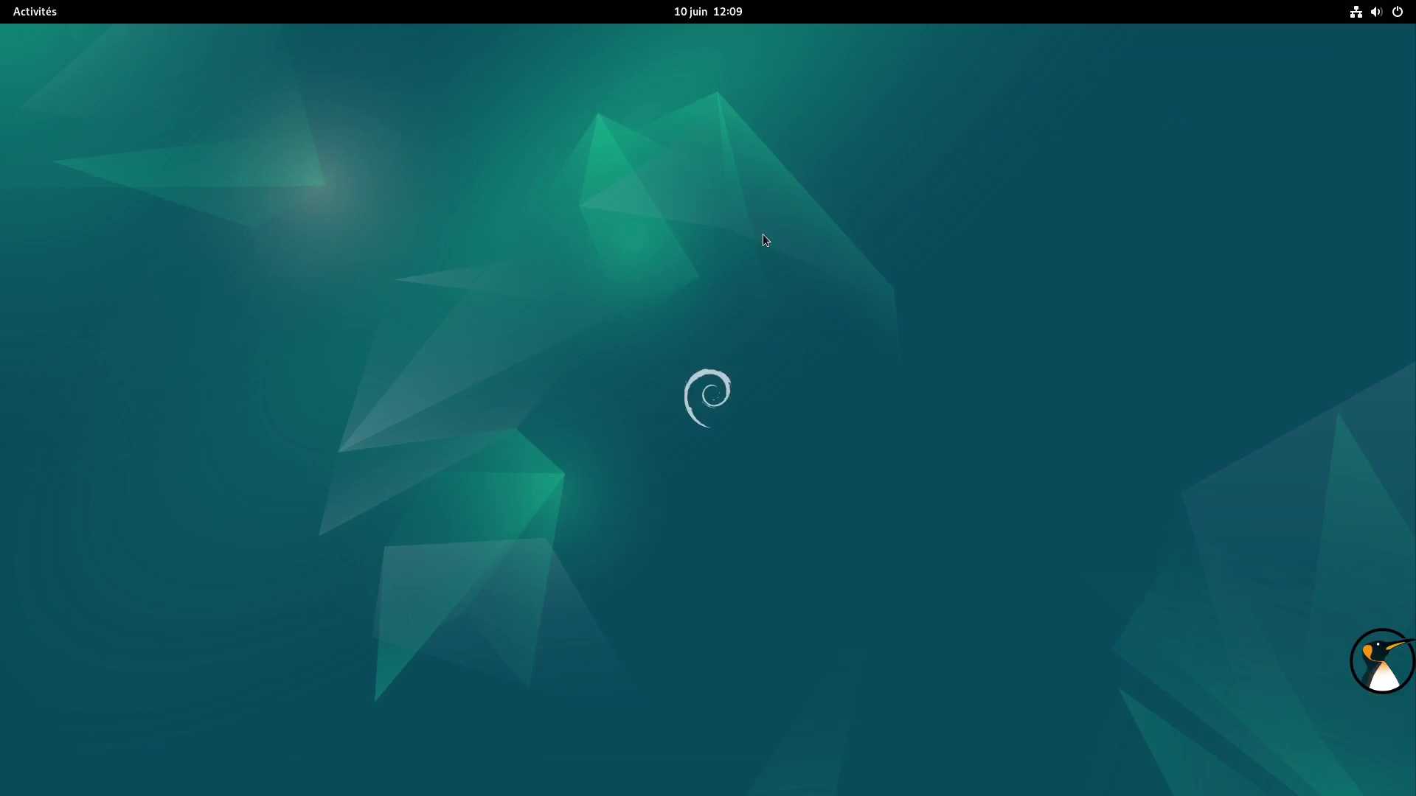